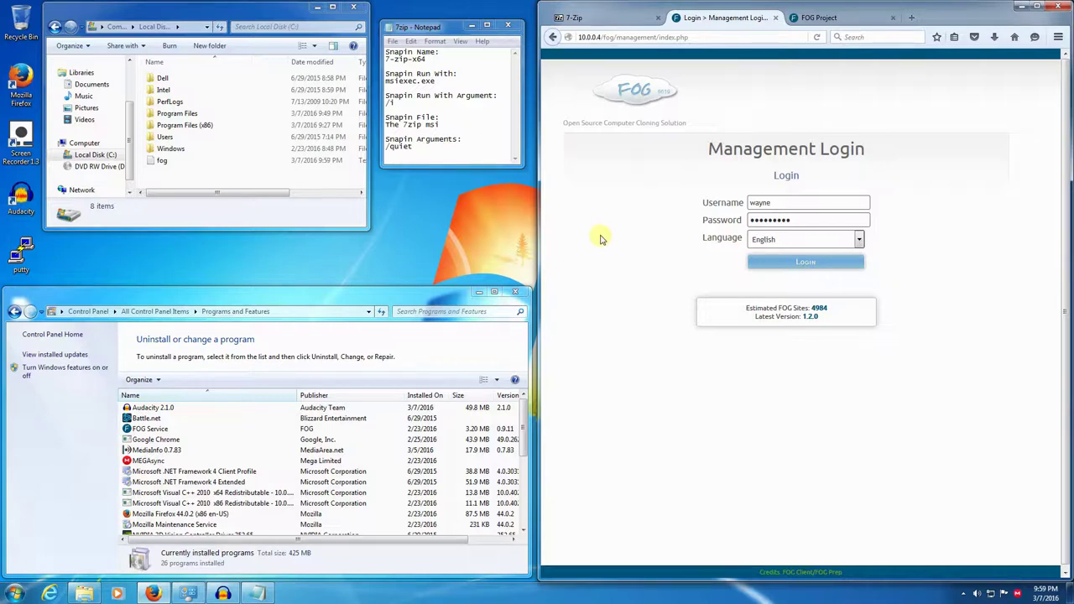
Step: Download the 64-bit x64 MSI installer of 7-Zip 15.14 from 7-zip.org and save the file
click(595, 17)
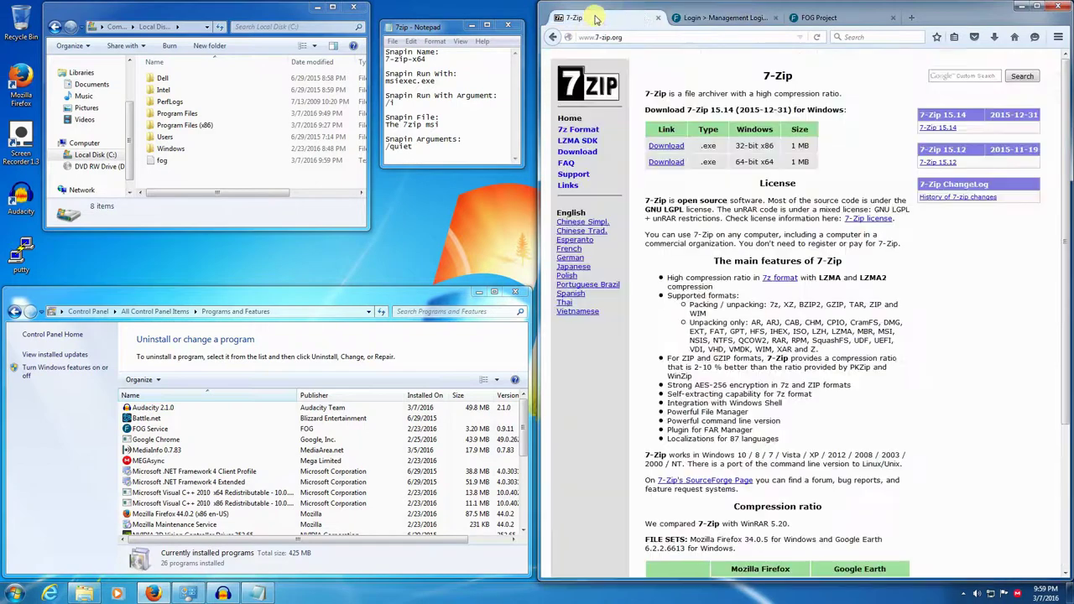
click(649, 37)
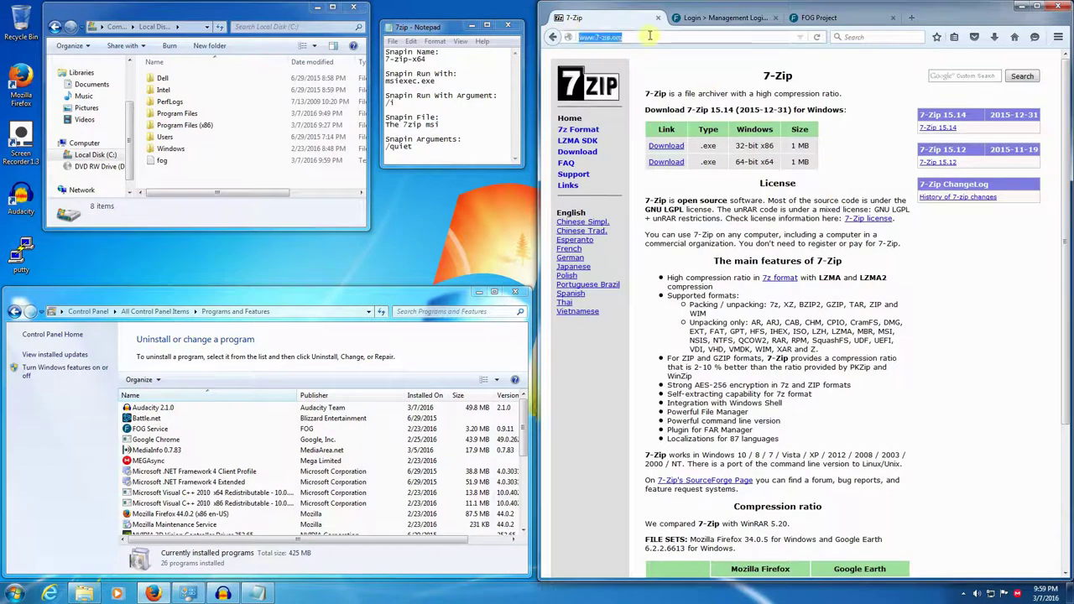
click(877, 147)
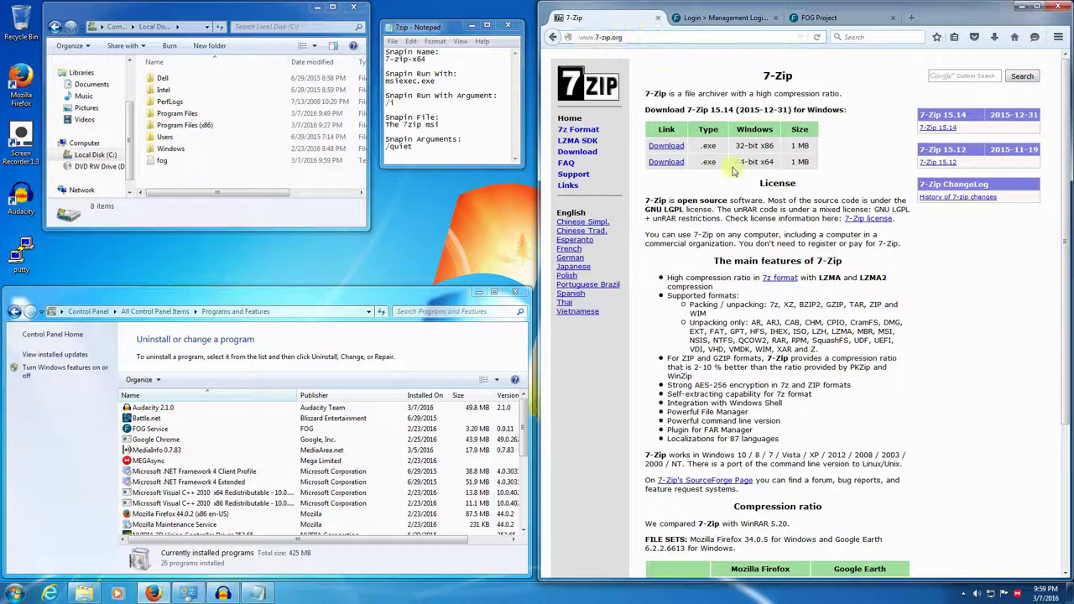
click(589, 155)
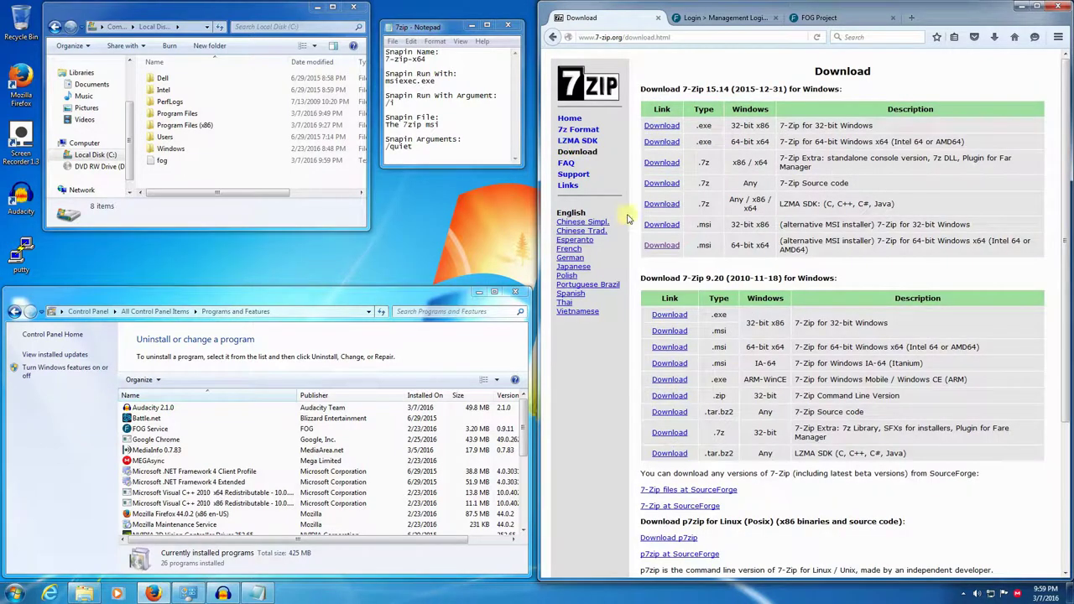
drag(730, 245, 763, 256)
click(702, 241)
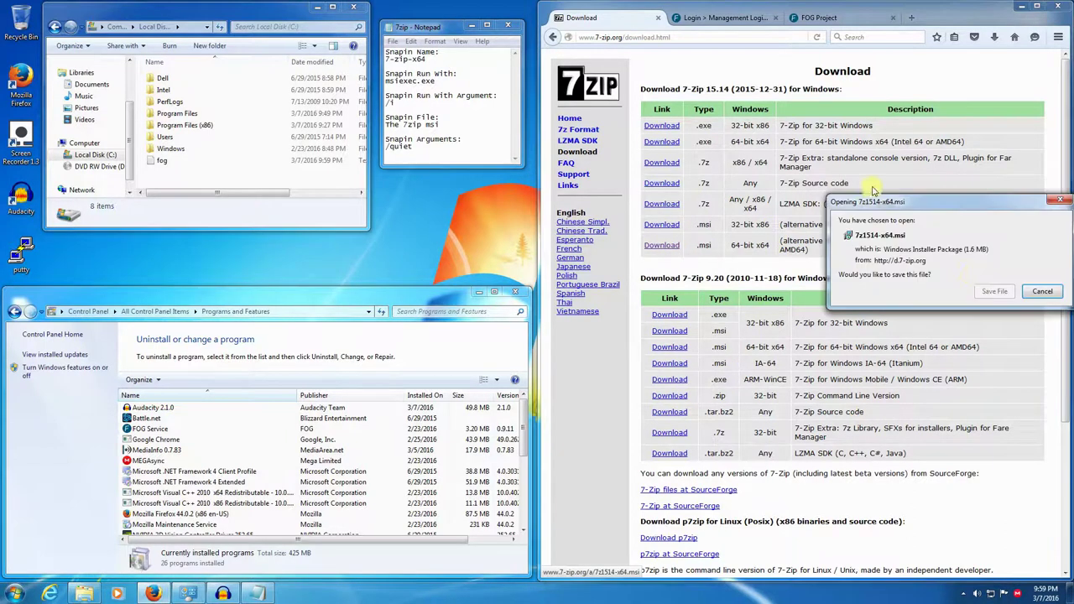
click(994, 294)
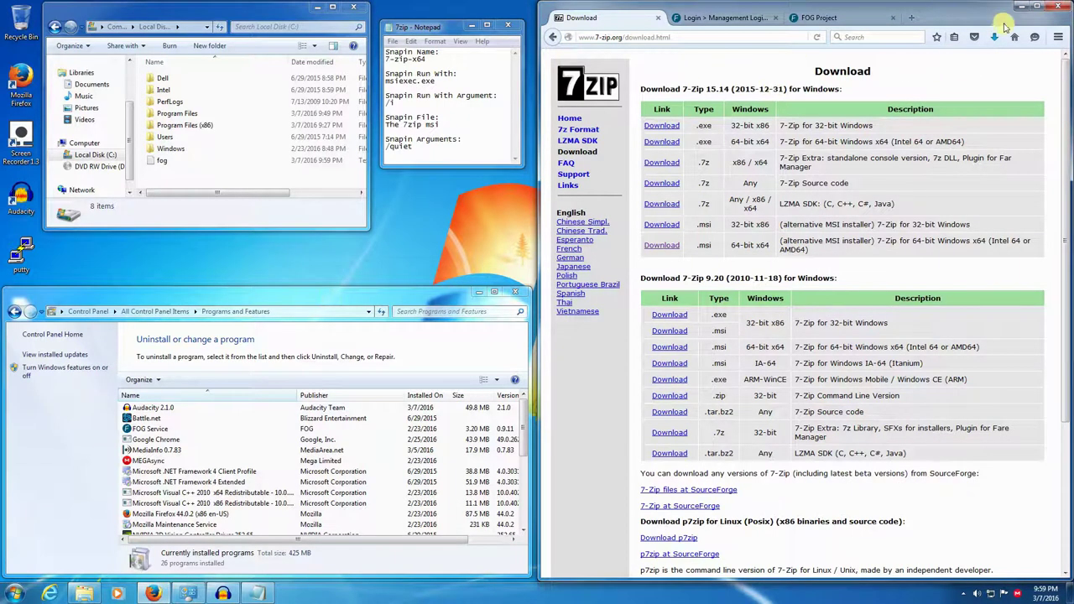
Step: Log in to the FOG management site with the prefilled credentials and start creating a new snapin
click(720, 18)
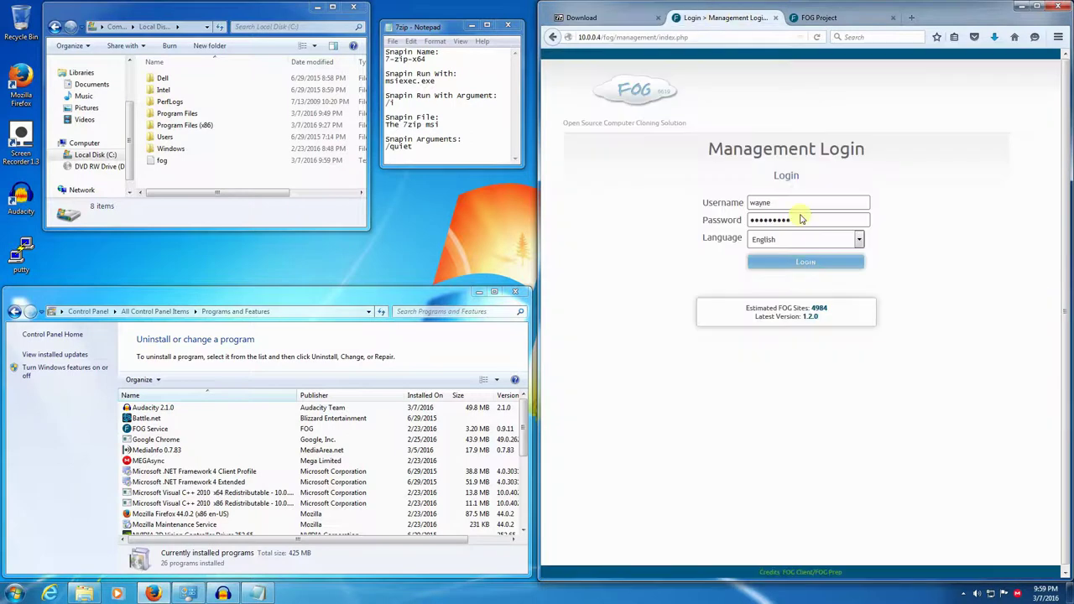
click(810, 265)
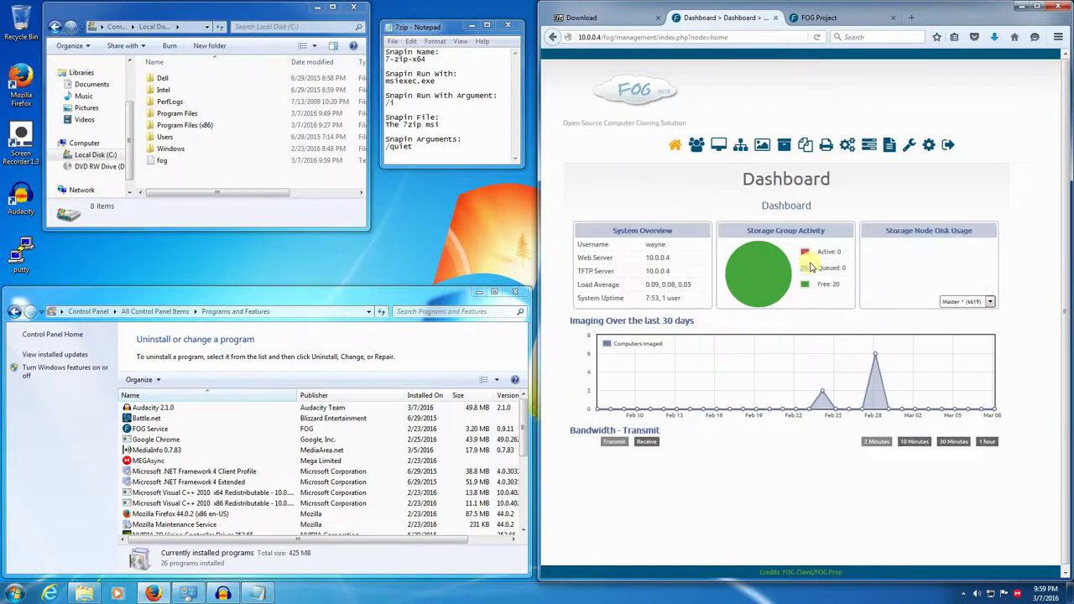
click(808, 144)
click(606, 197)
Step: Name the new snapin 7-zip-x64 and assign it to the default storage group
click(815, 224)
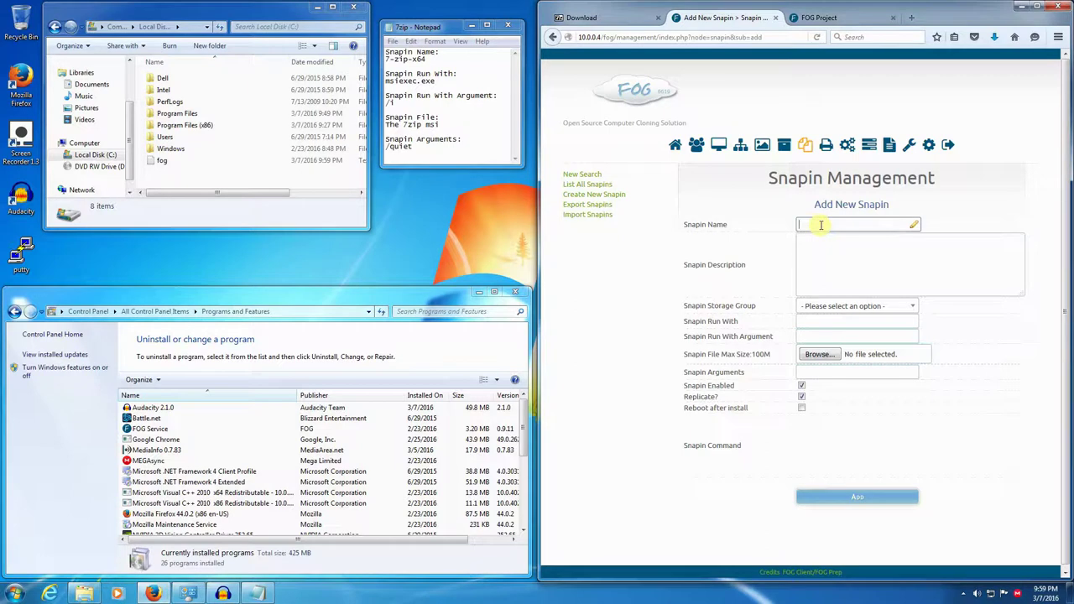
text(7-)
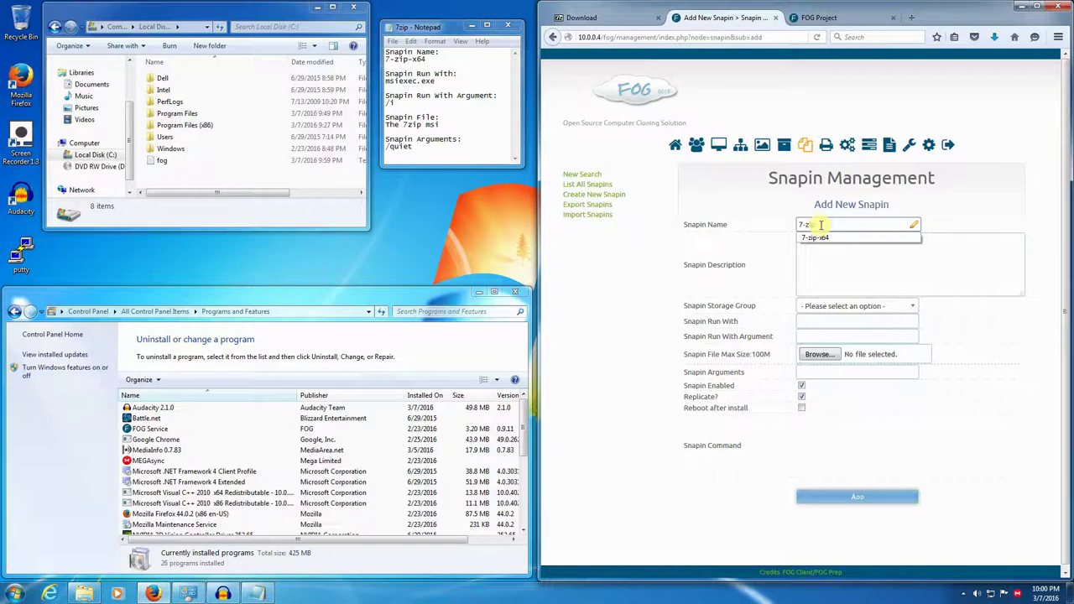
text(zip-x64)
click(877, 238)
click(868, 255)
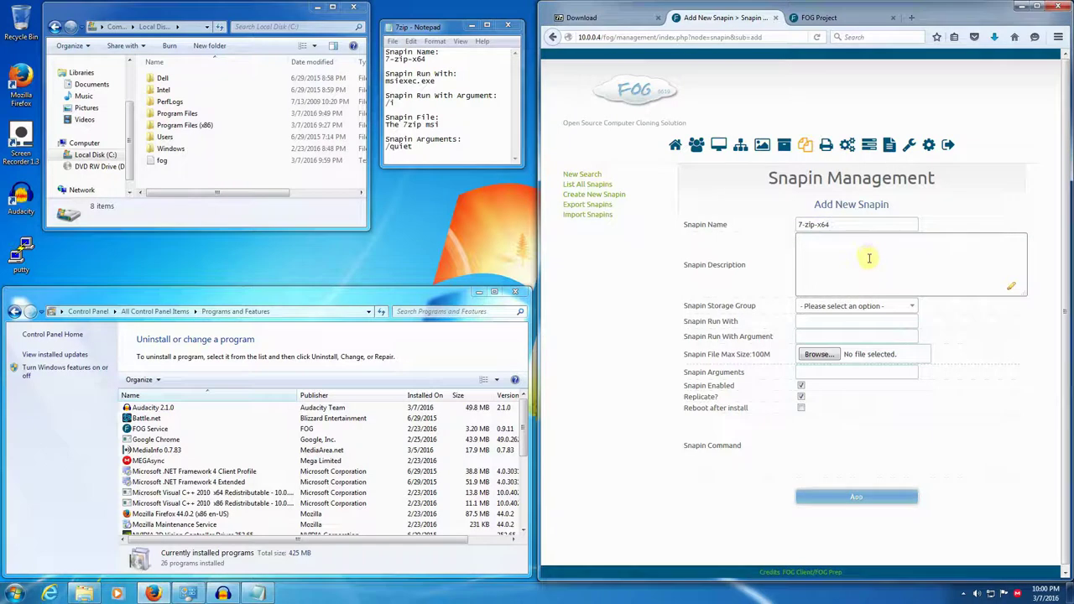
click(881, 306)
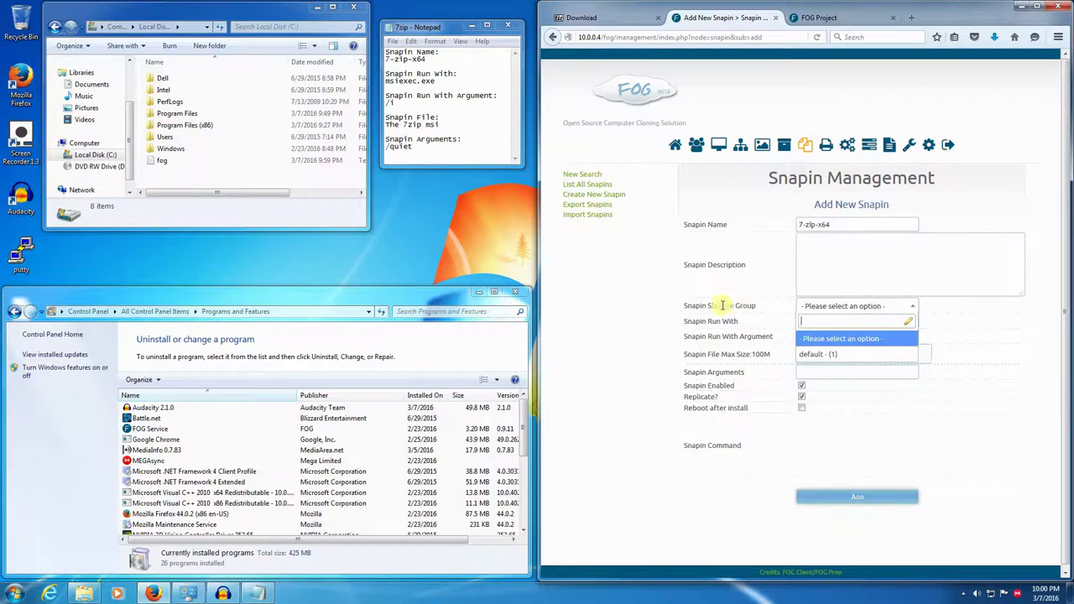
click(818, 353)
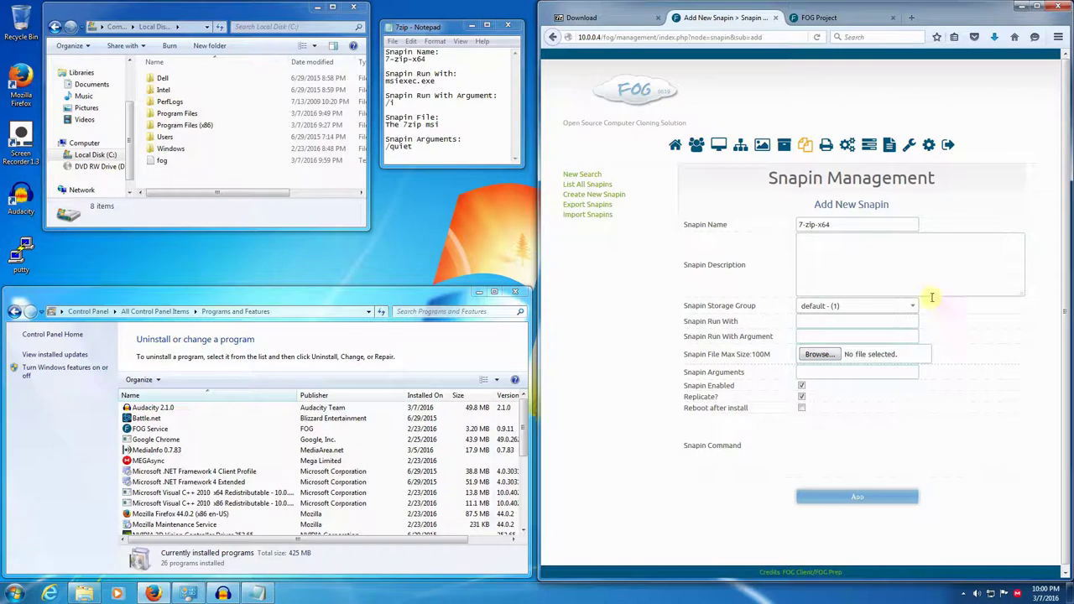
Step: Set the snapin to run with msiexec.exe and the run-with argument /i
click(836, 320)
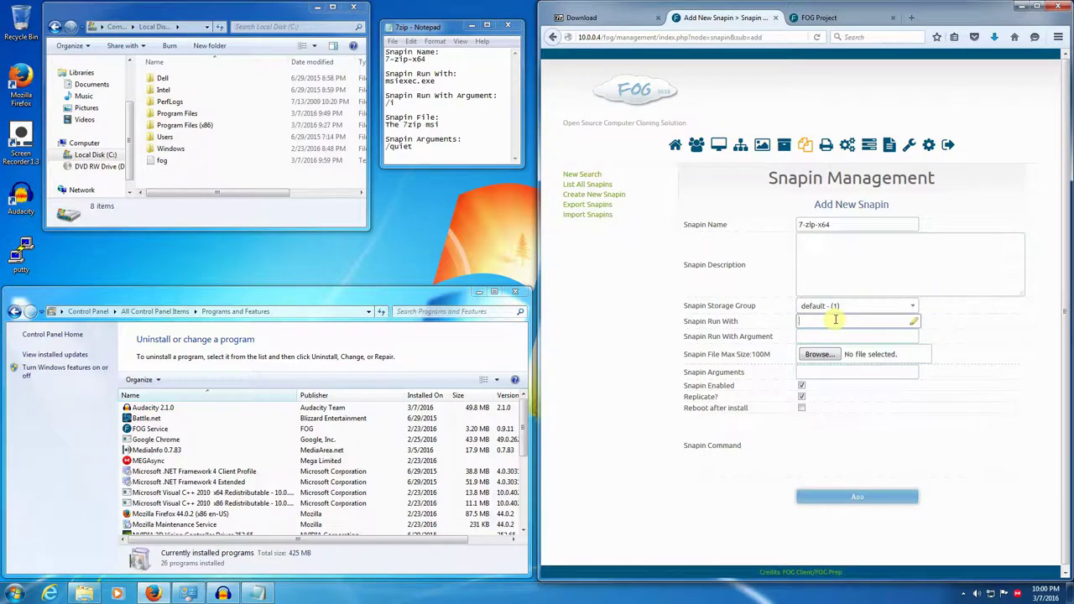
text(msiex)
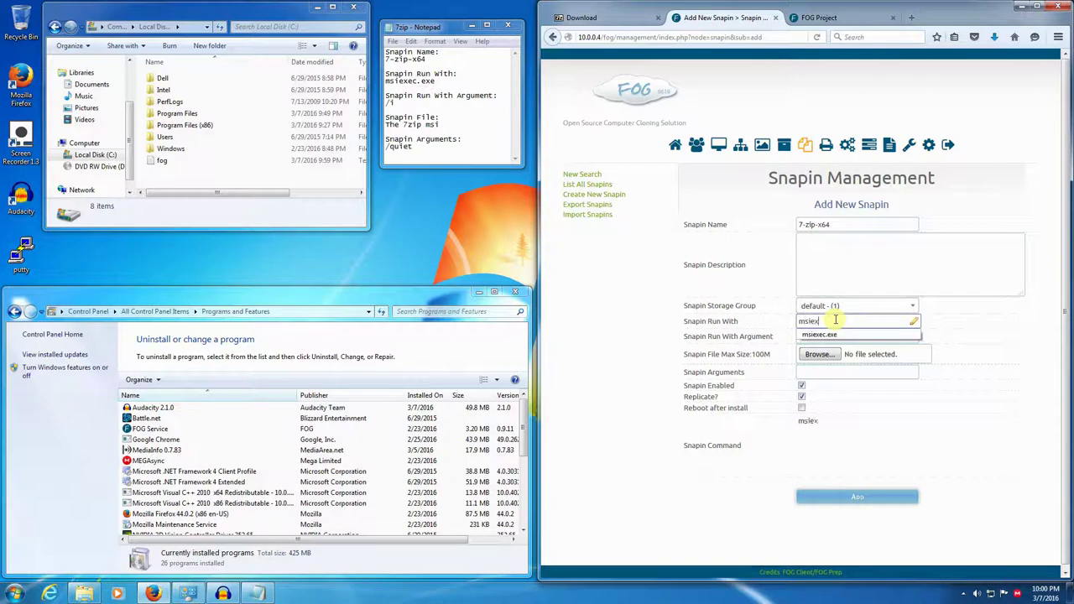
text(ec)
key(Down)
key(Return)
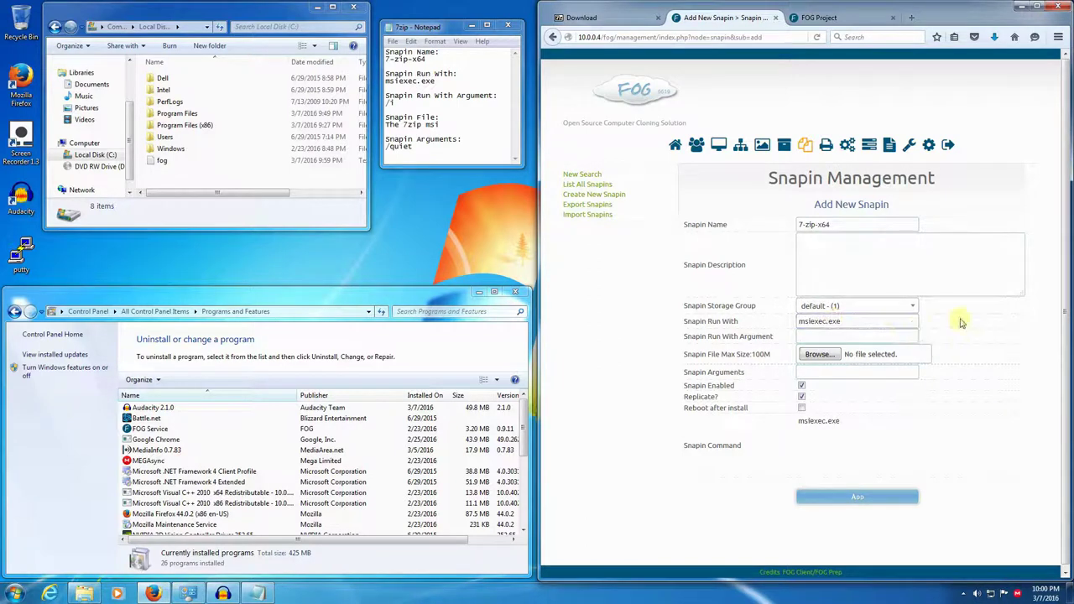
click(901, 336)
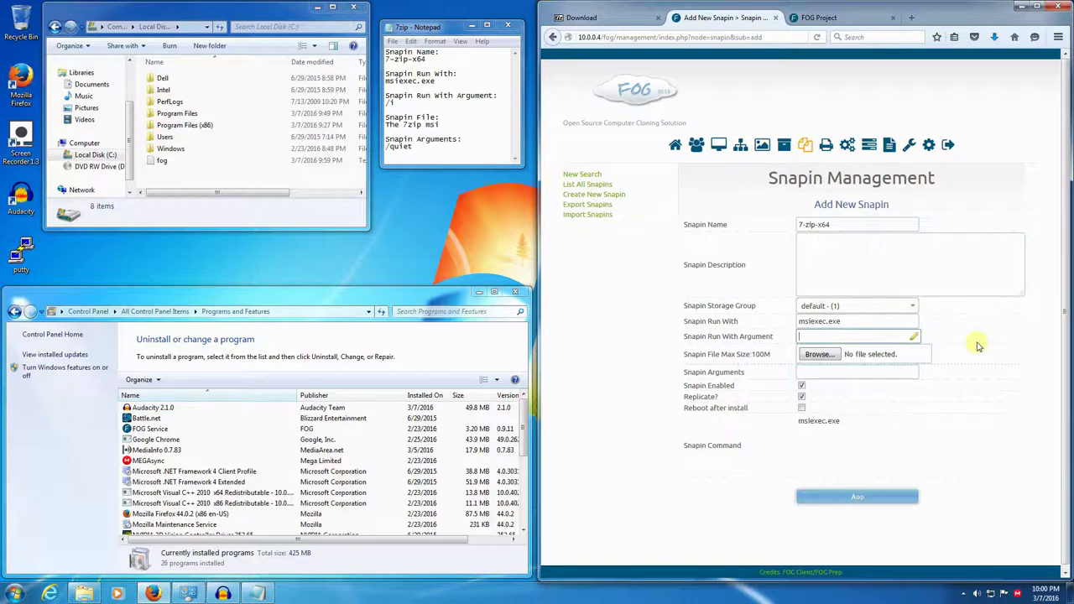
text(/)
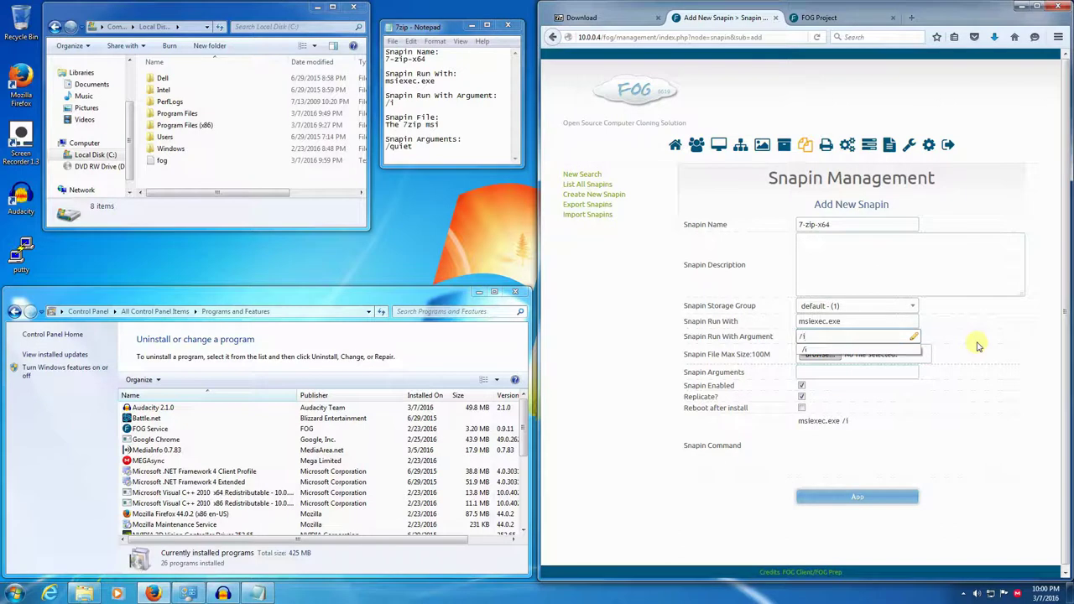
text(i)
click(977, 345)
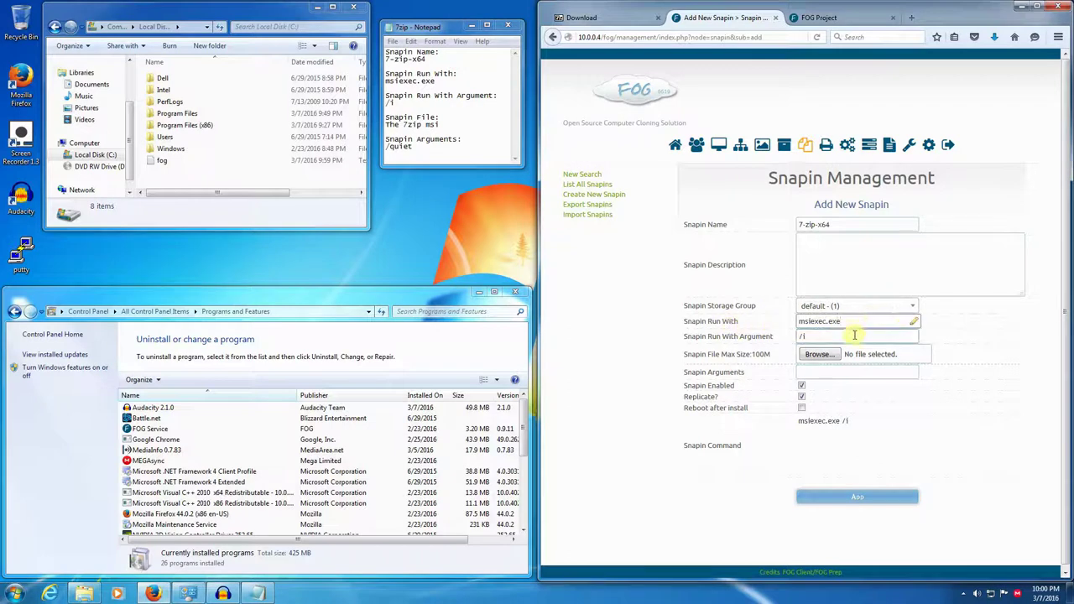
Step: Choose 7z1514-x64.msi from the Downloads folder as the snapin file
drag(707, 355, 734, 356)
click(810, 354)
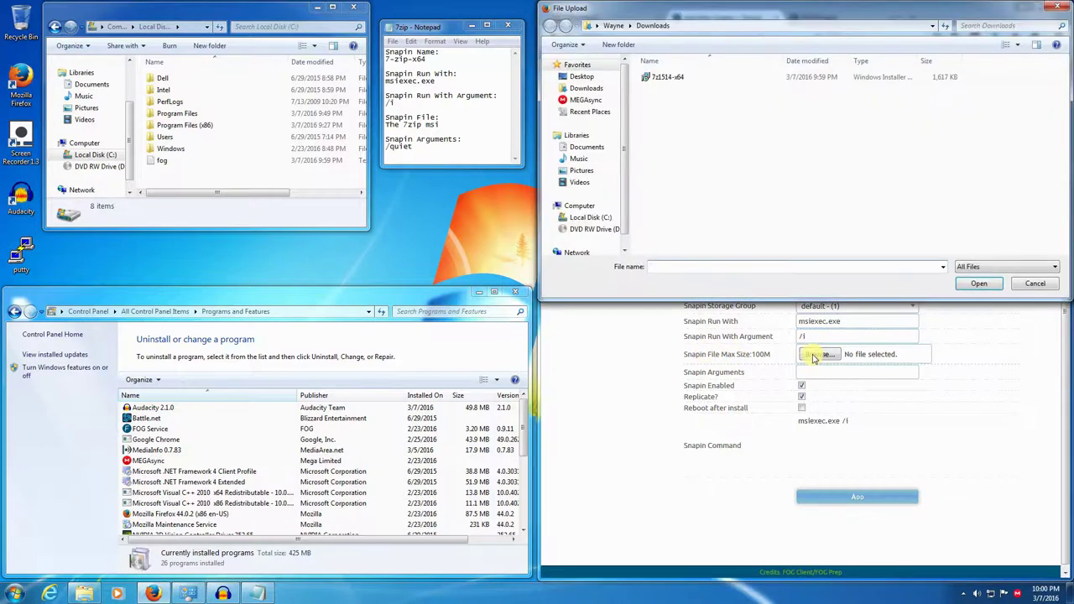
click(667, 77)
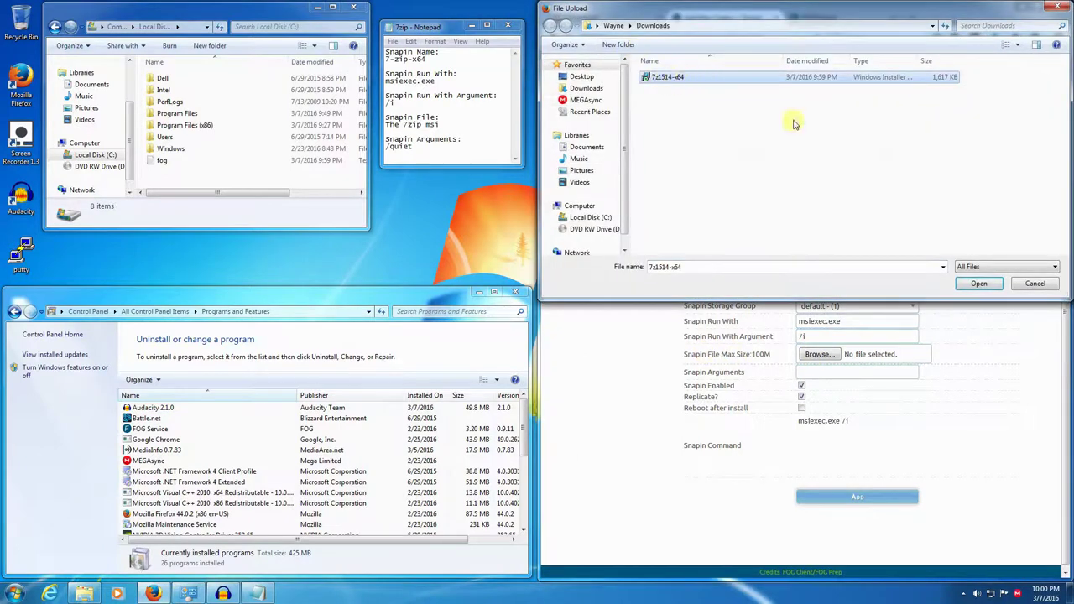
click(977, 287)
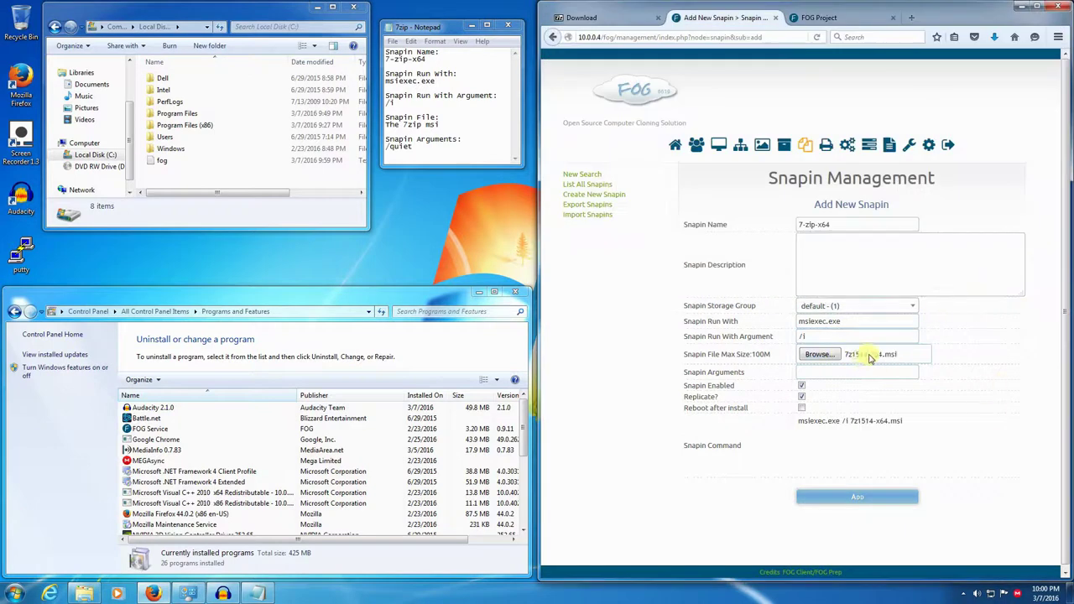
Step: Set the snapin arguments to /quiet and add the snapin to FOG
click(817, 371)
text(/quiet)
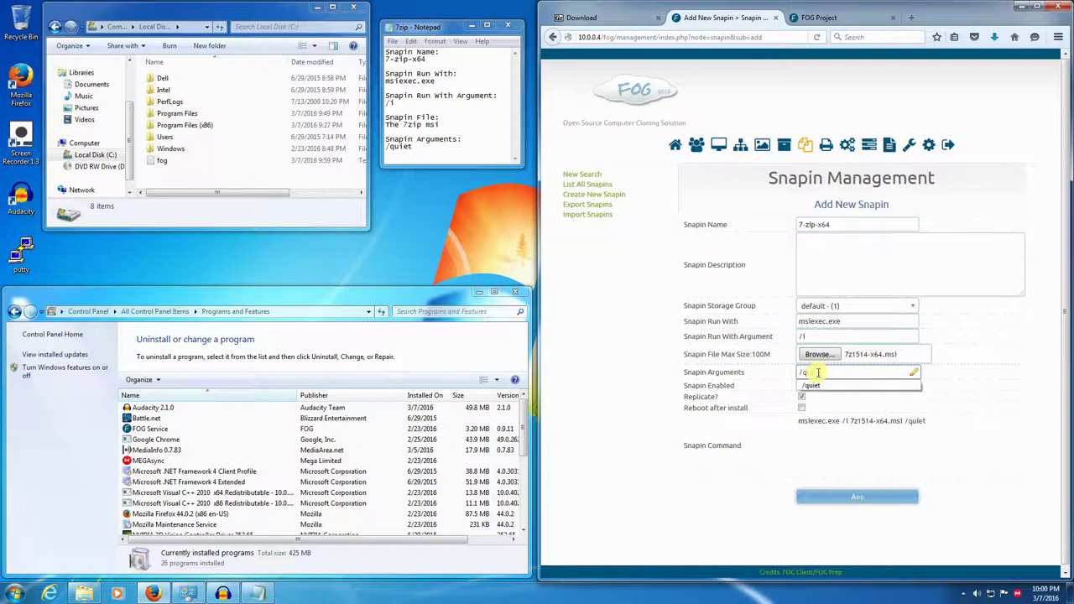
key(Down)
key(Return)
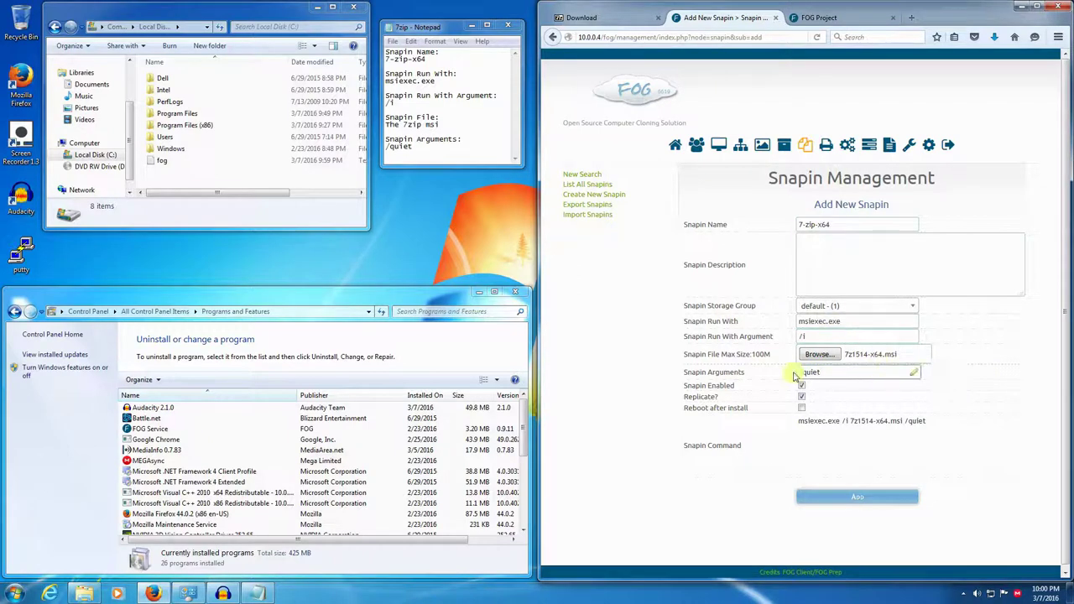
click(1004, 391)
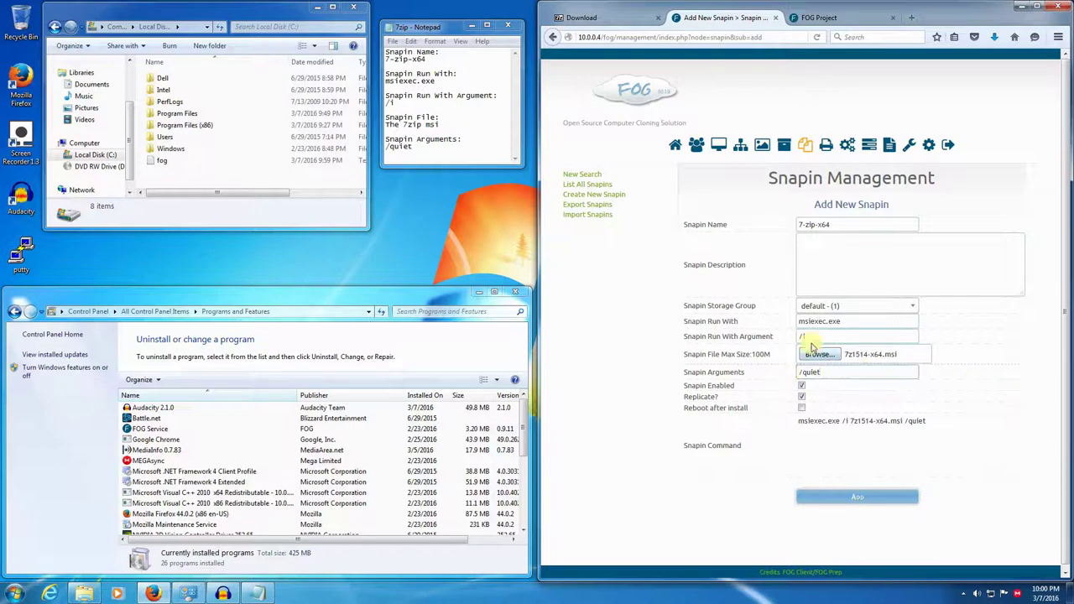
click(843, 499)
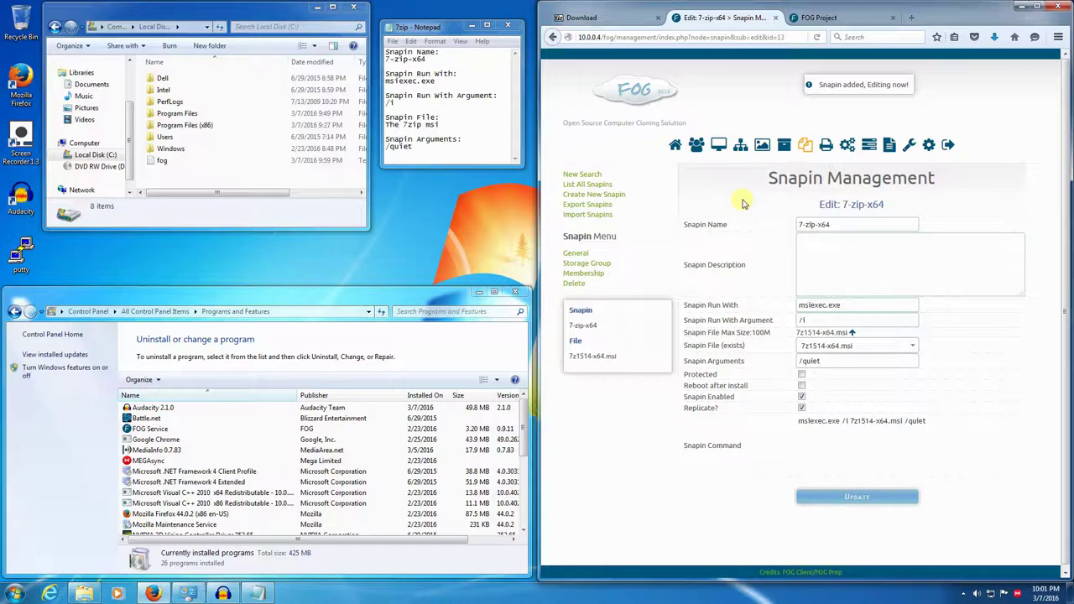
Step: Refresh the installed programs list in Programs and Features to check for 7-Zip
right_click(460, 425)
click(494, 468)
click(812, 245)
Step: Add the 7-zip-x64 snapin to the LIVINGROOM host in FOG's host management
click(719, 148)
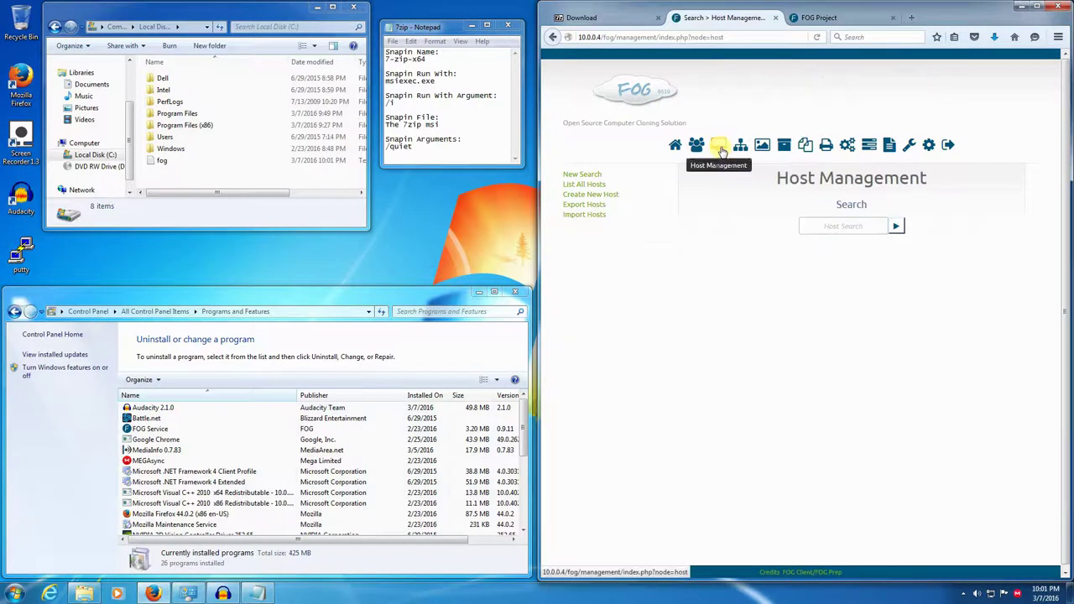
click(587, 184)
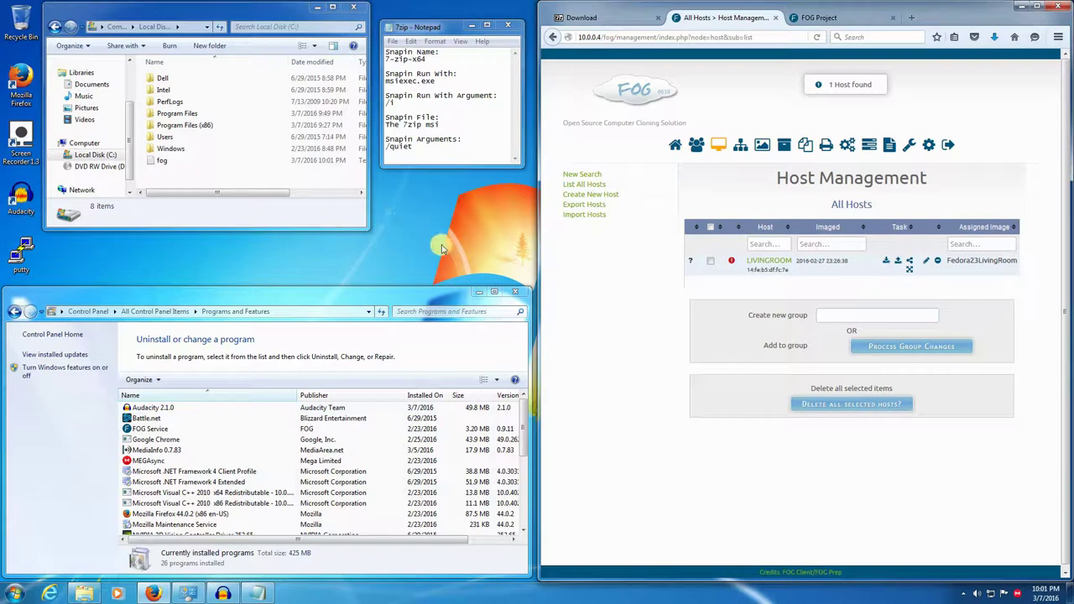
click(770, 261)
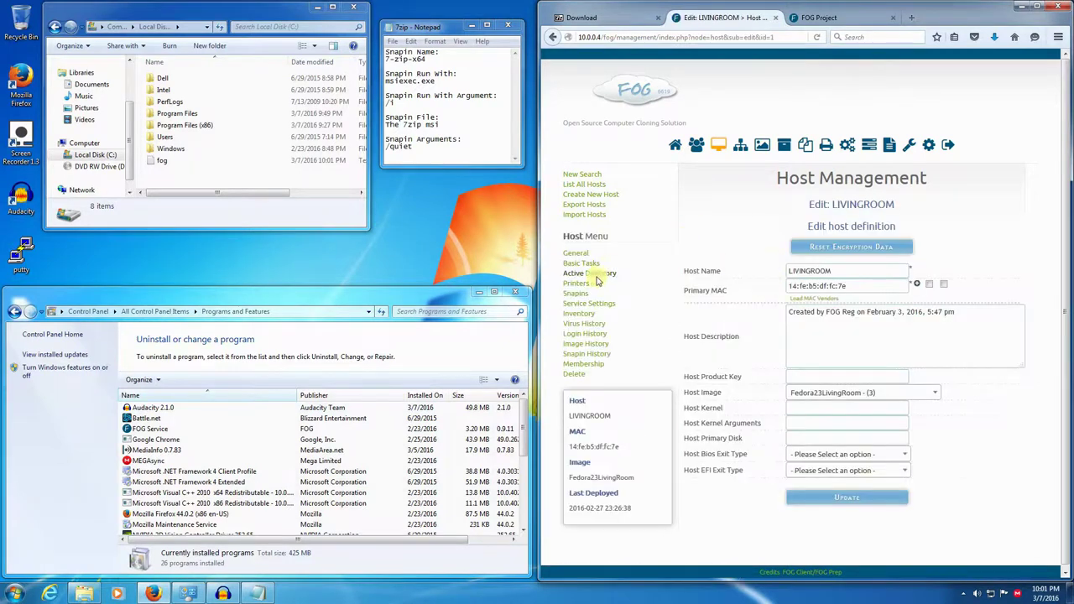
click(578, 293)
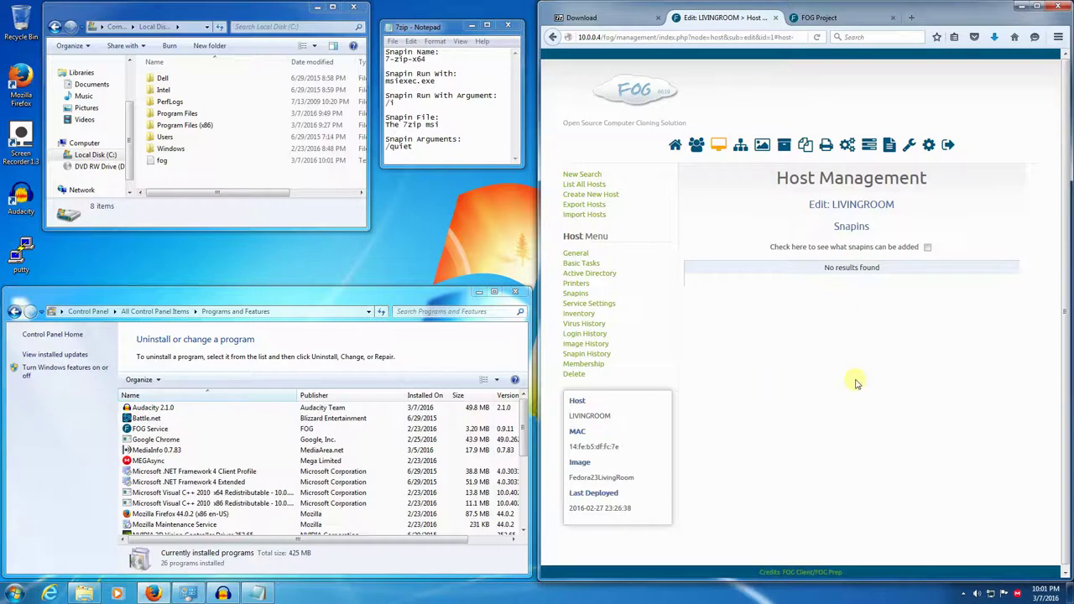
click(927, 250)
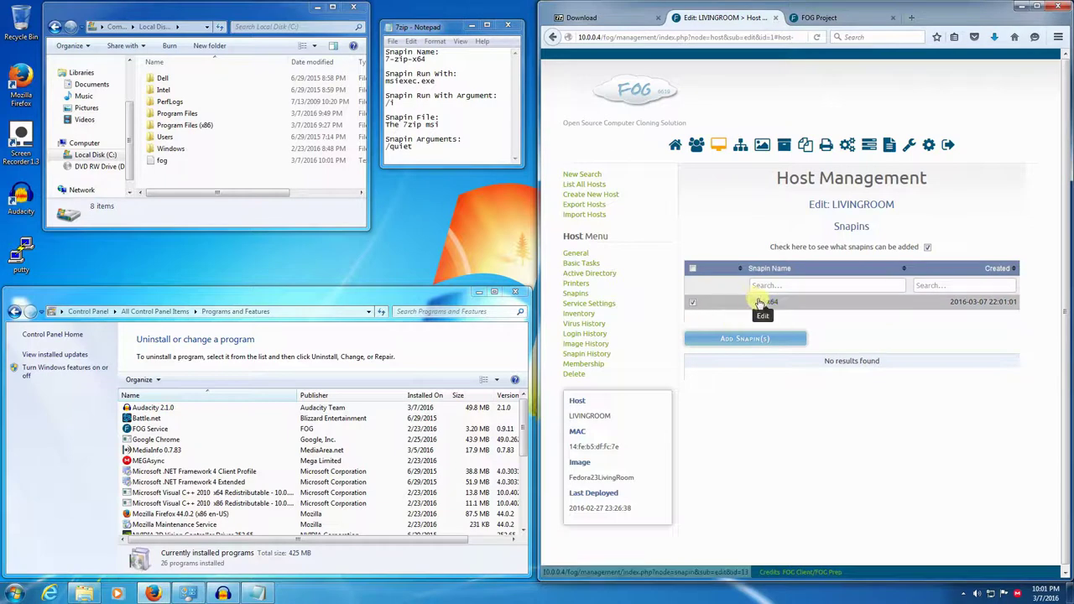
click(712, 307)
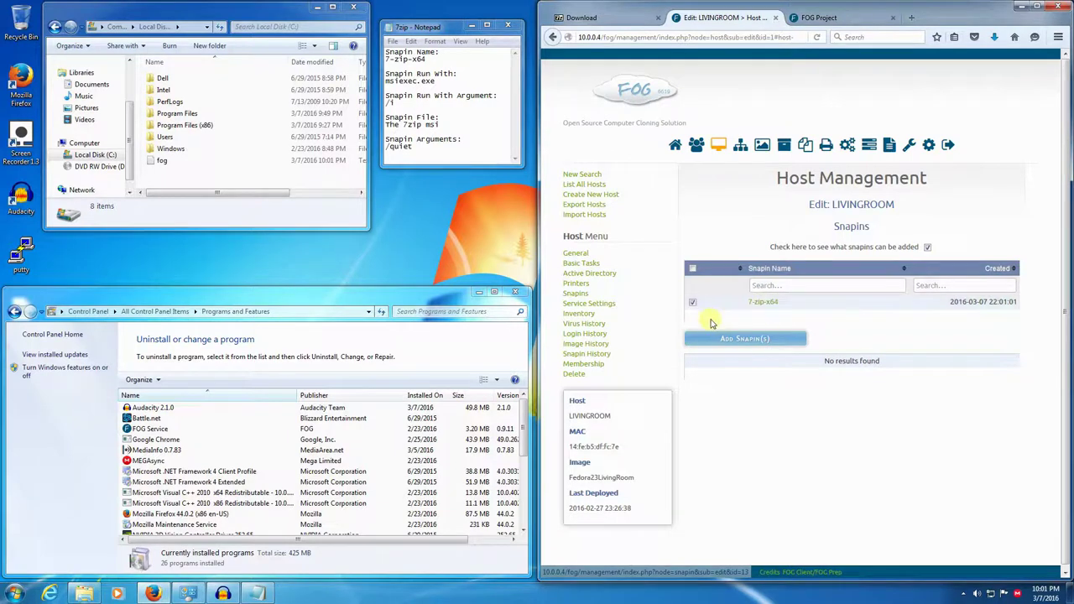
click(757, 340)
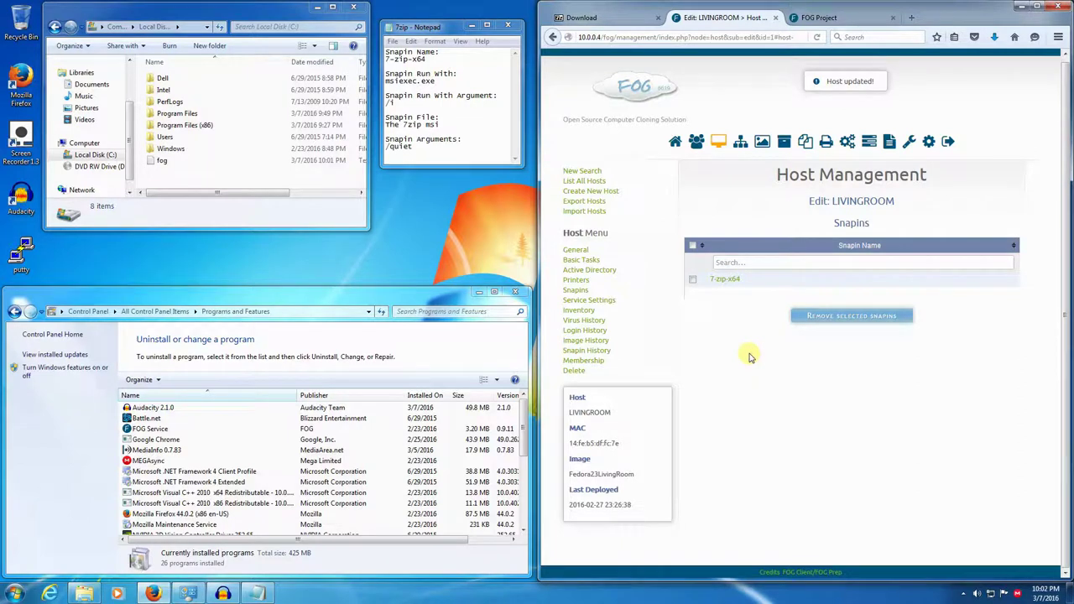
click(578, 260)
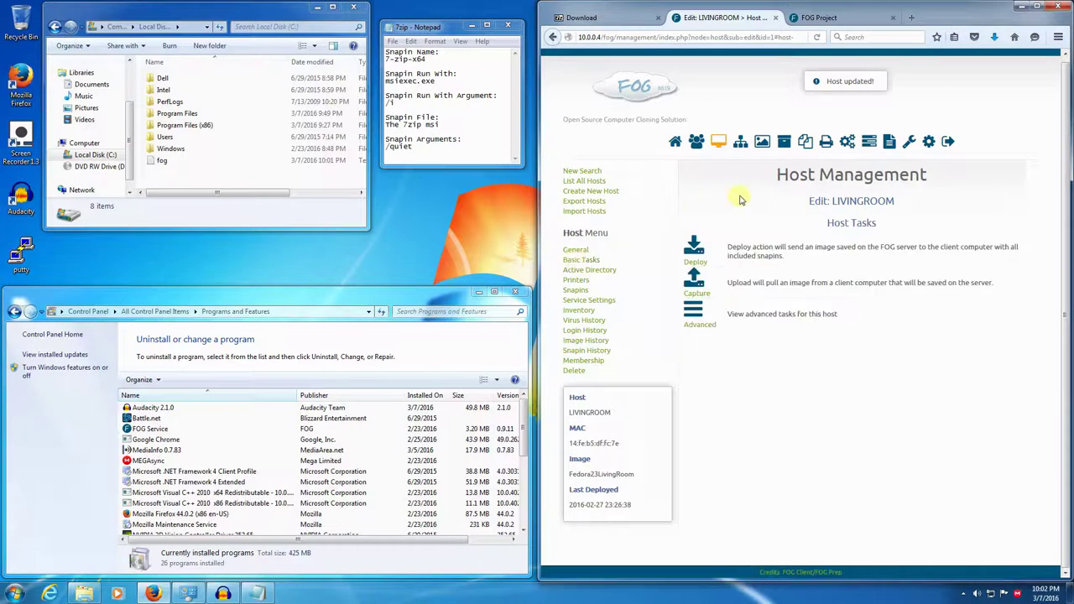
click(698, 316)
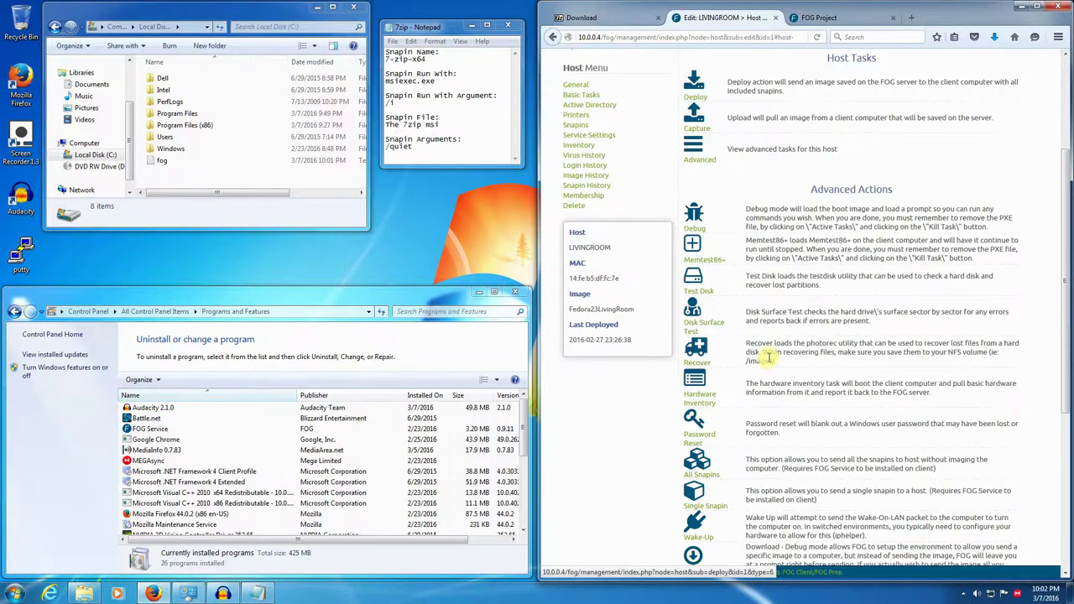
scroll(760, 377, down, 2)
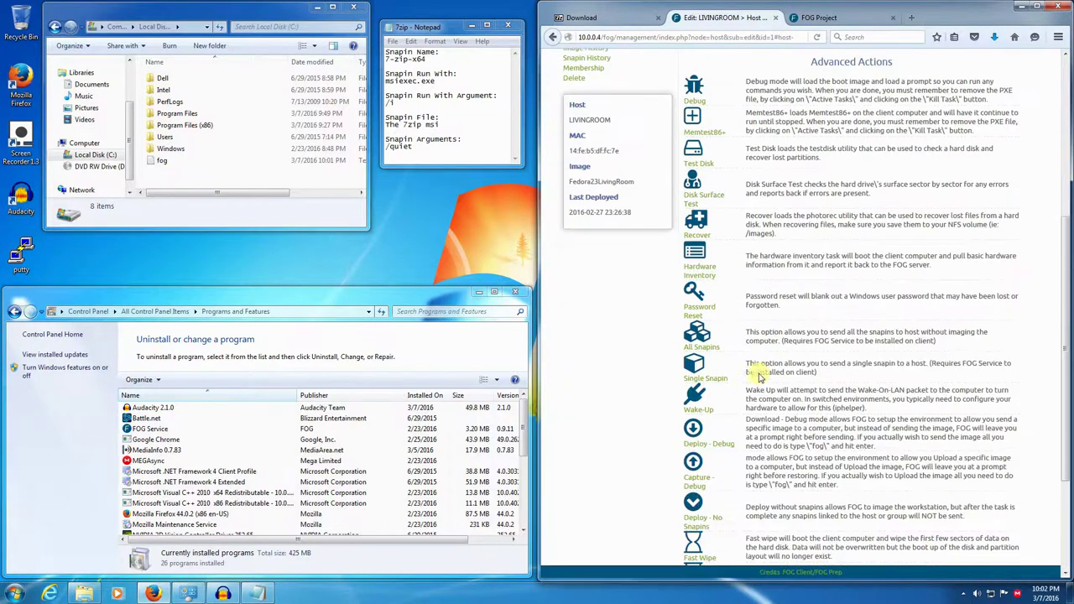
click(695, 366)
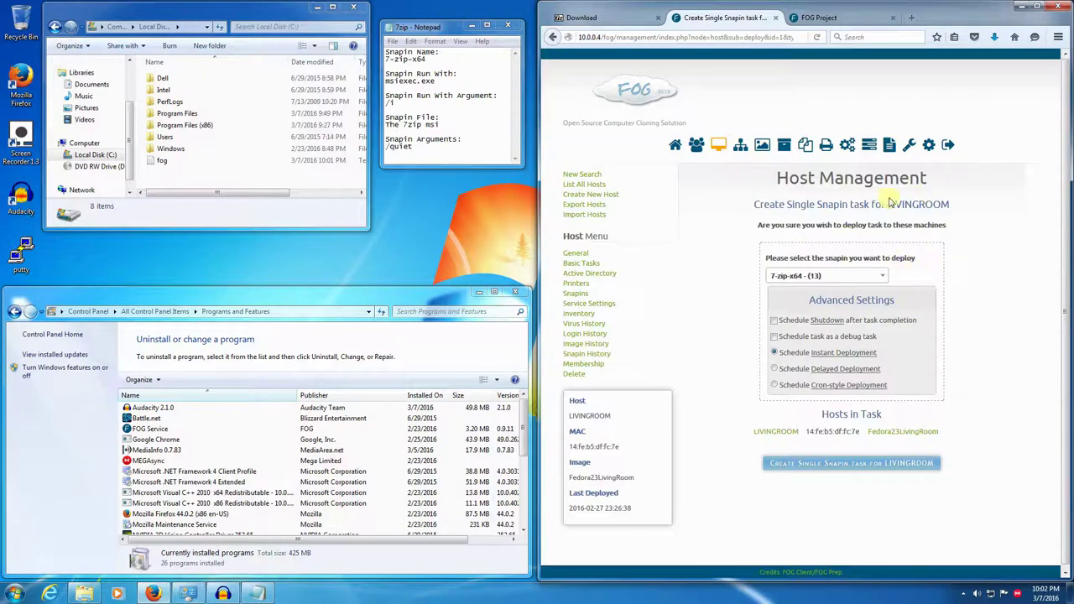
click(881, 276)
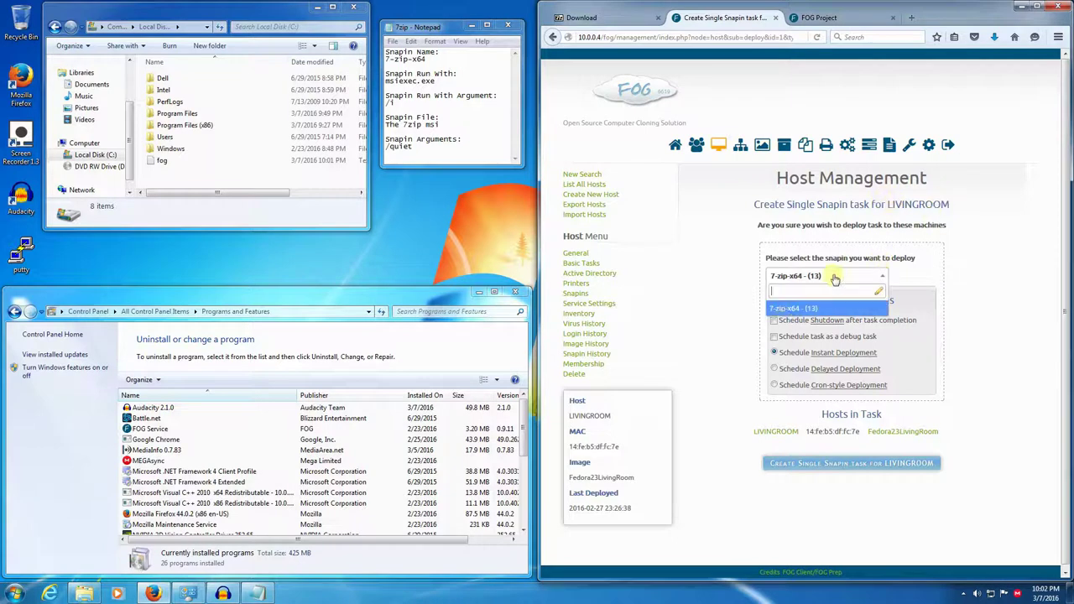
click(816, 307)
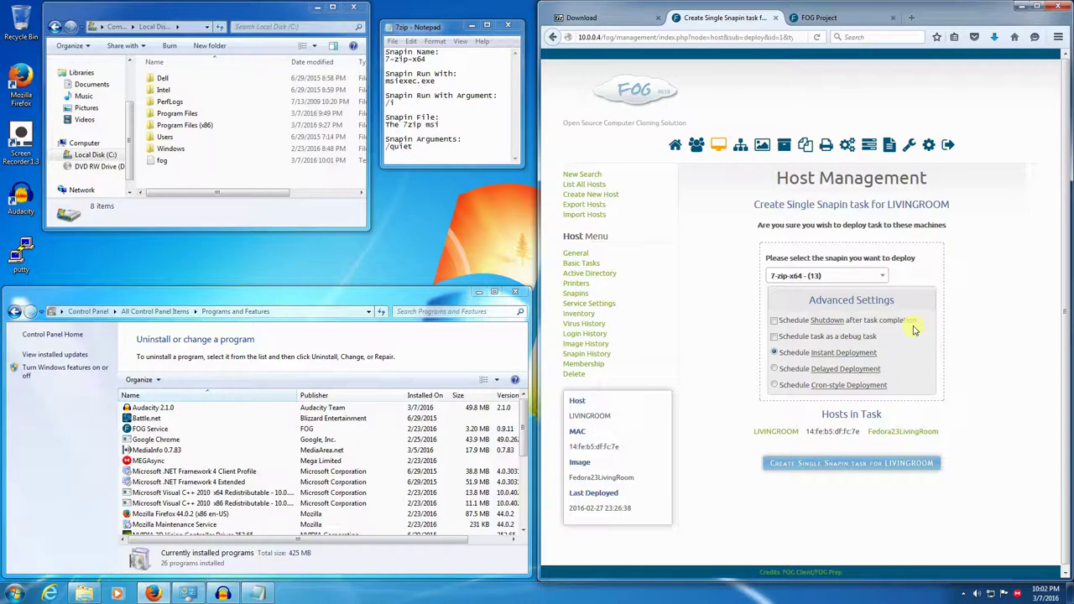
Step: Review the 7-zip-x64 snapin's settings in snapin management, especially the reboot-after-install option
click(806, 148)
click(594, 185)
click(724, 269)
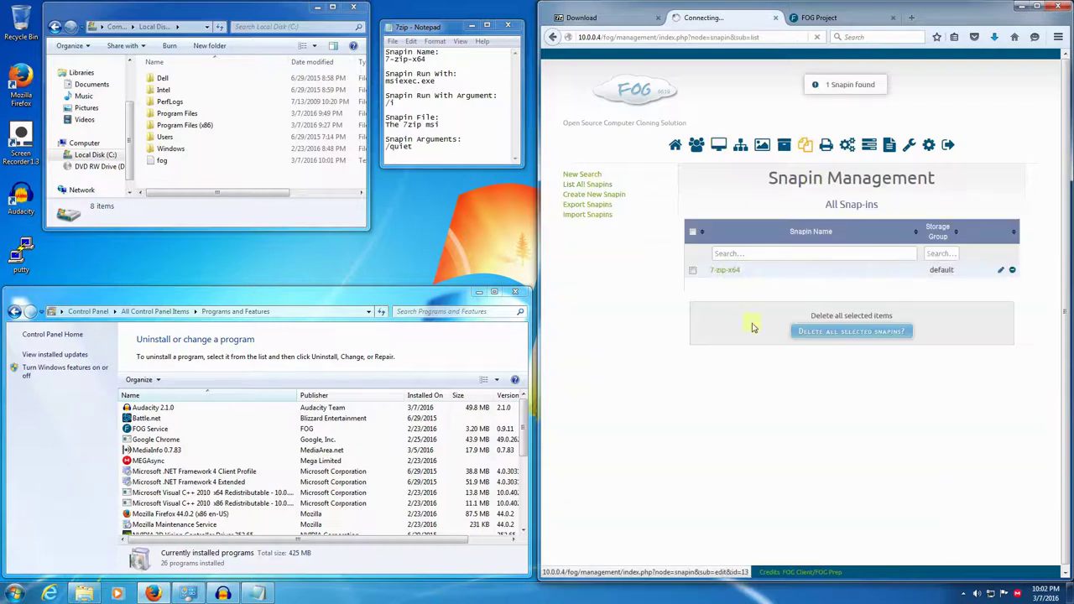
click(802, 408)
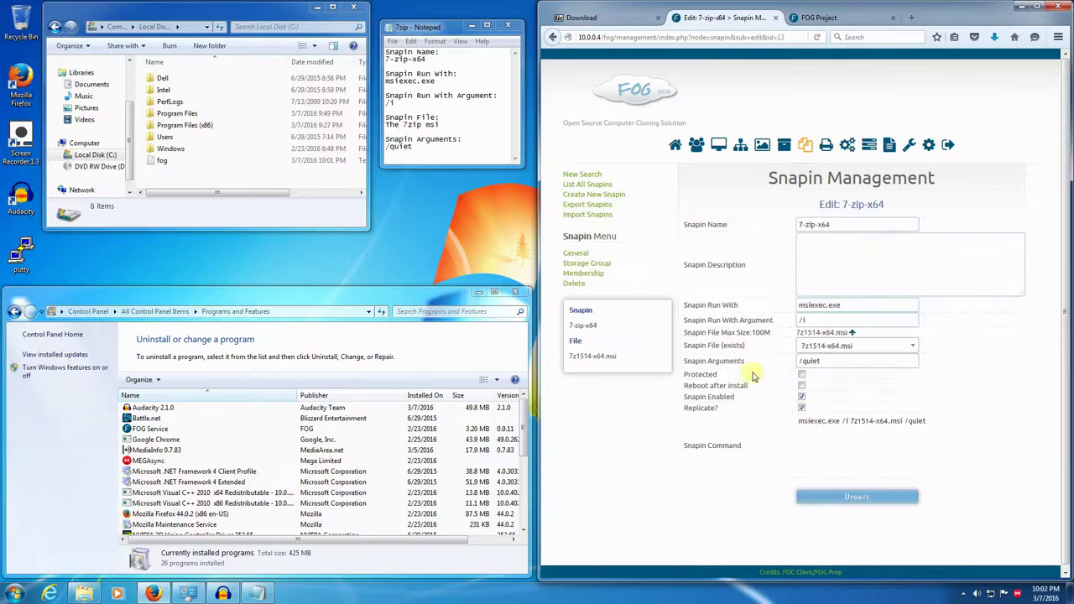
drag(695, 385, 805, 389)
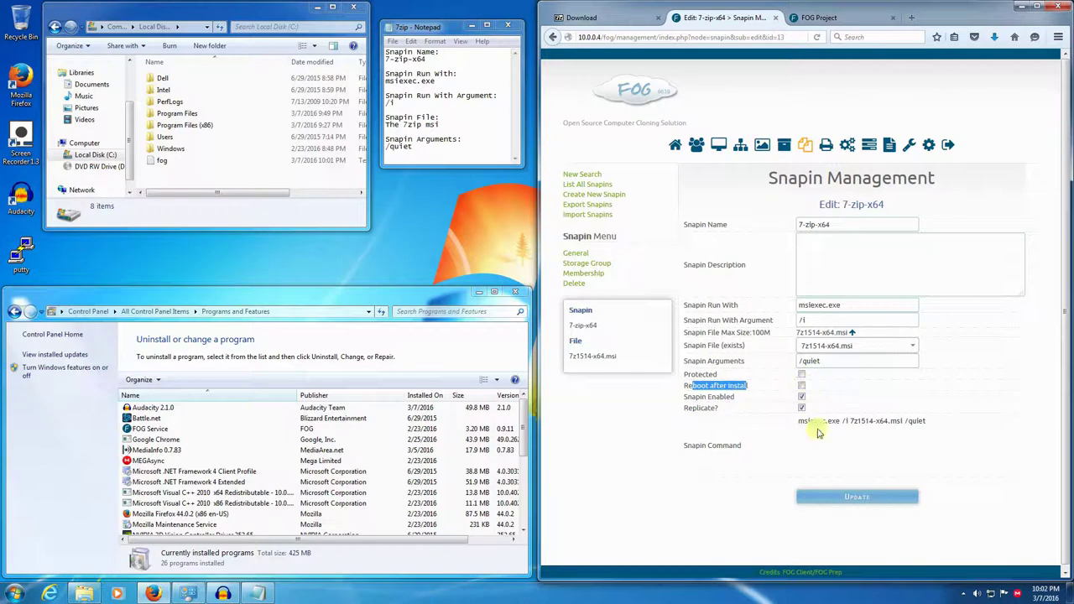
Step: Create a single snapin task with instant deployment of 7-zip-x64 to the LIVINGROOM host
click(719, 141)
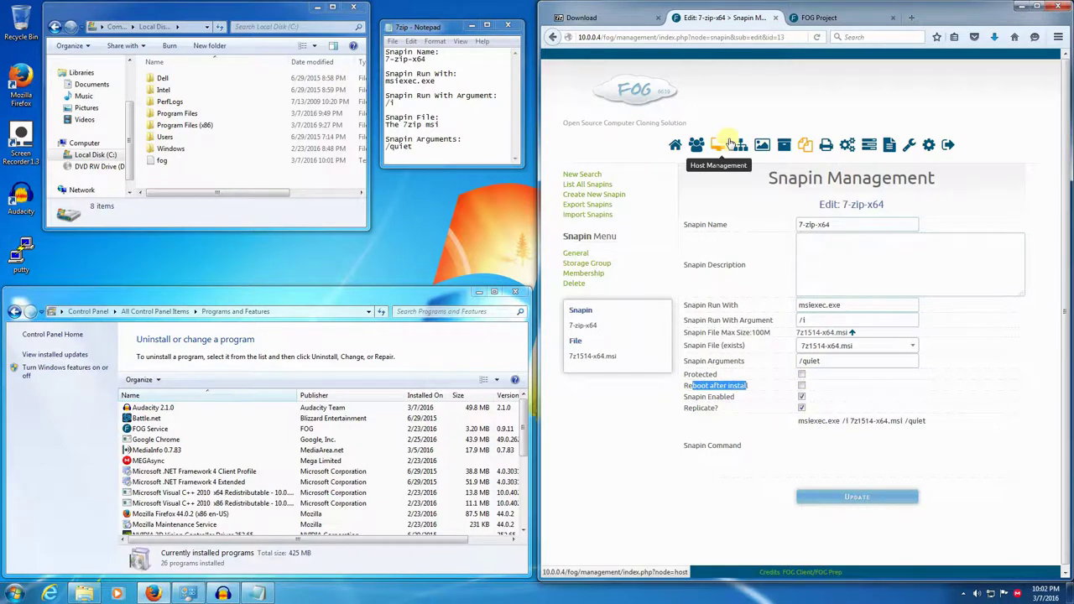
click(585, 185)
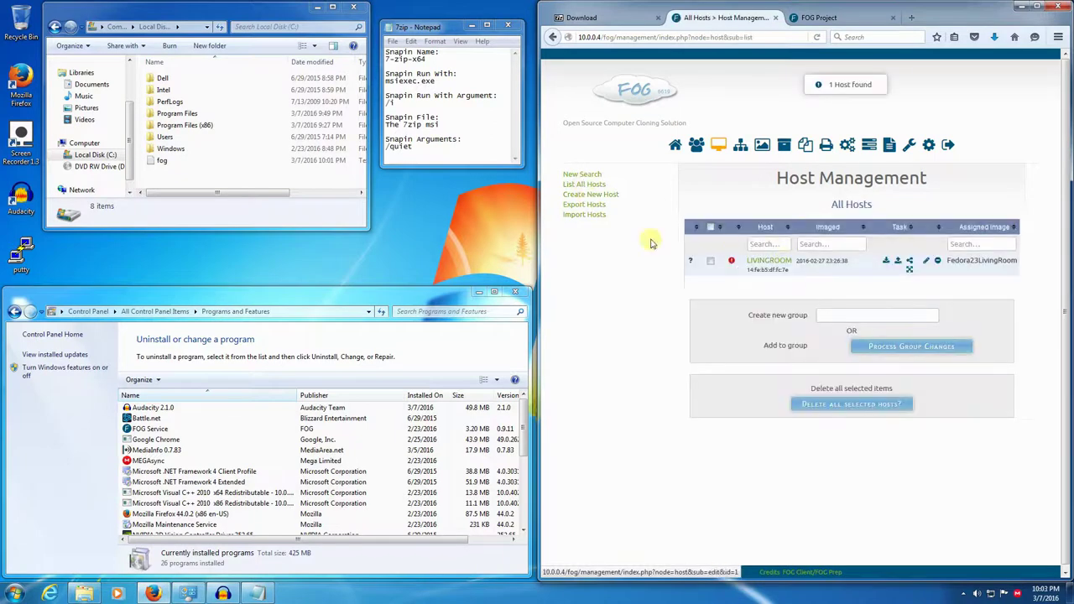
click(766, 260)
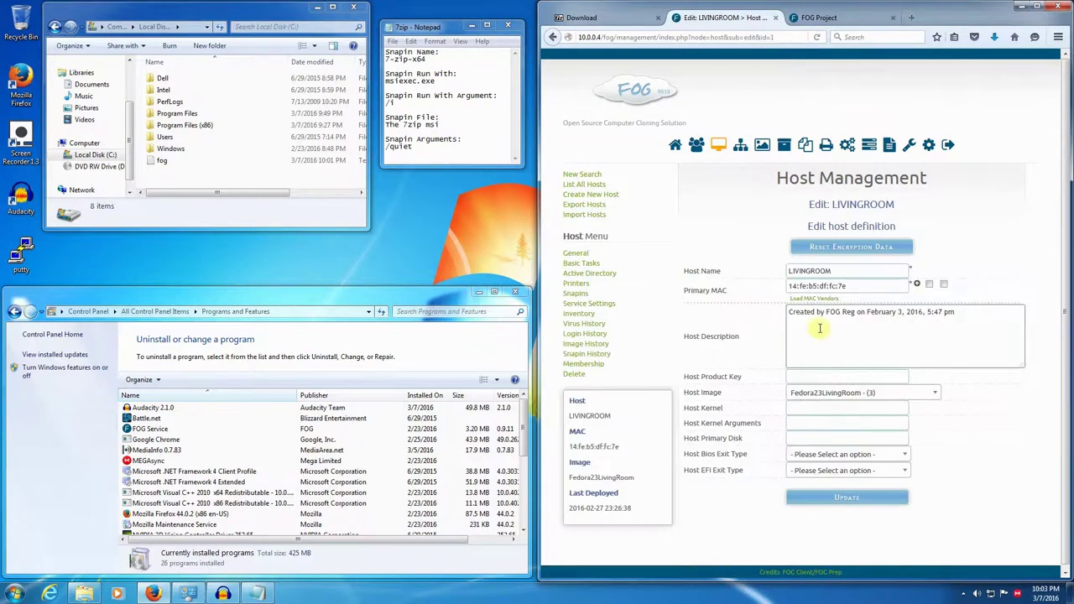
click(579, 294)
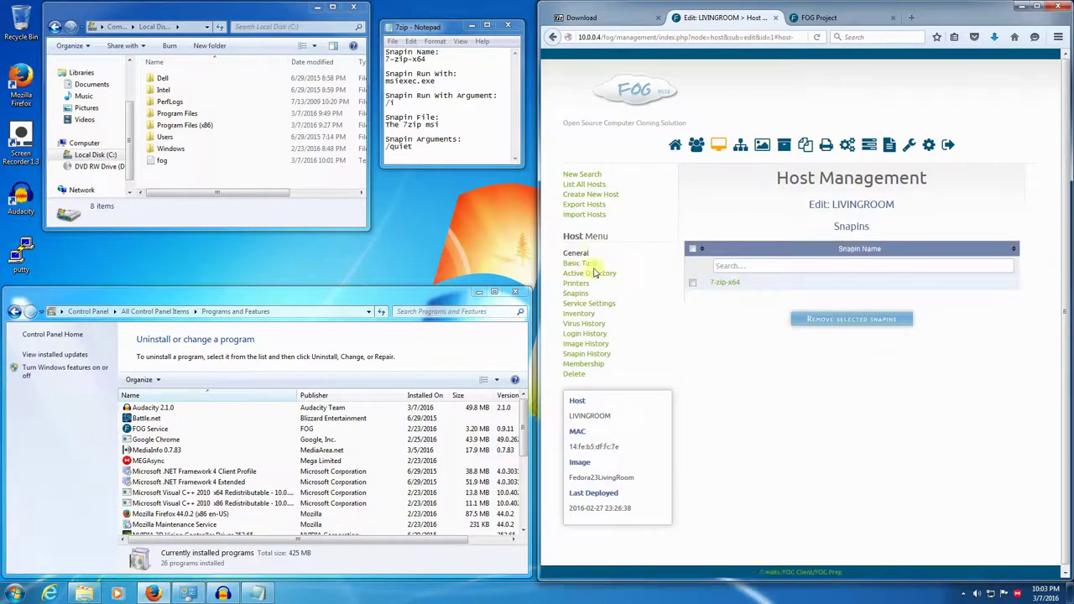
click(590, 264)
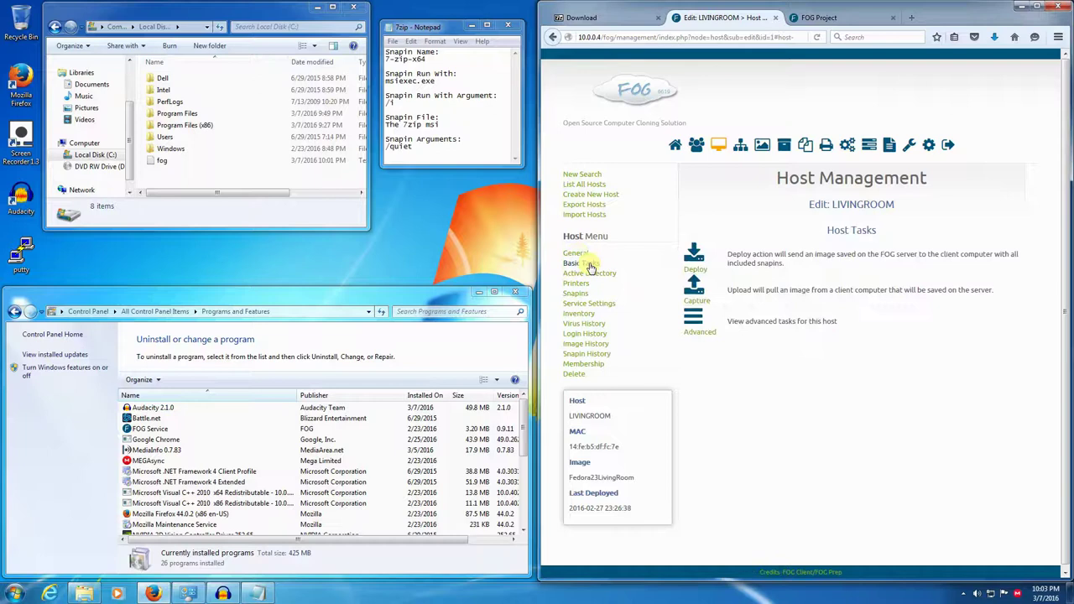
click(694, 323)
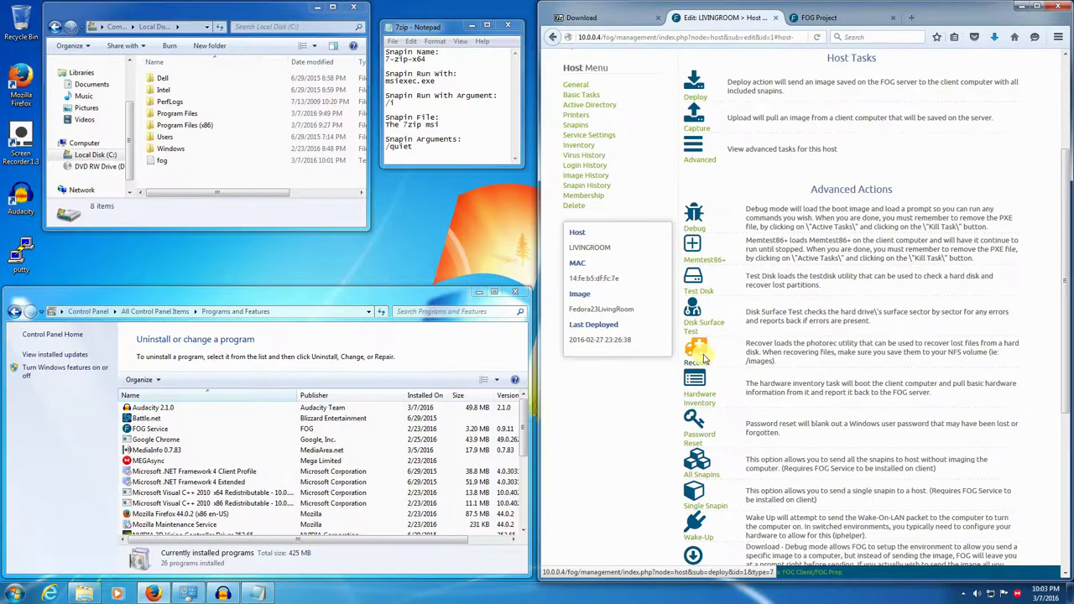
click(694, 494)
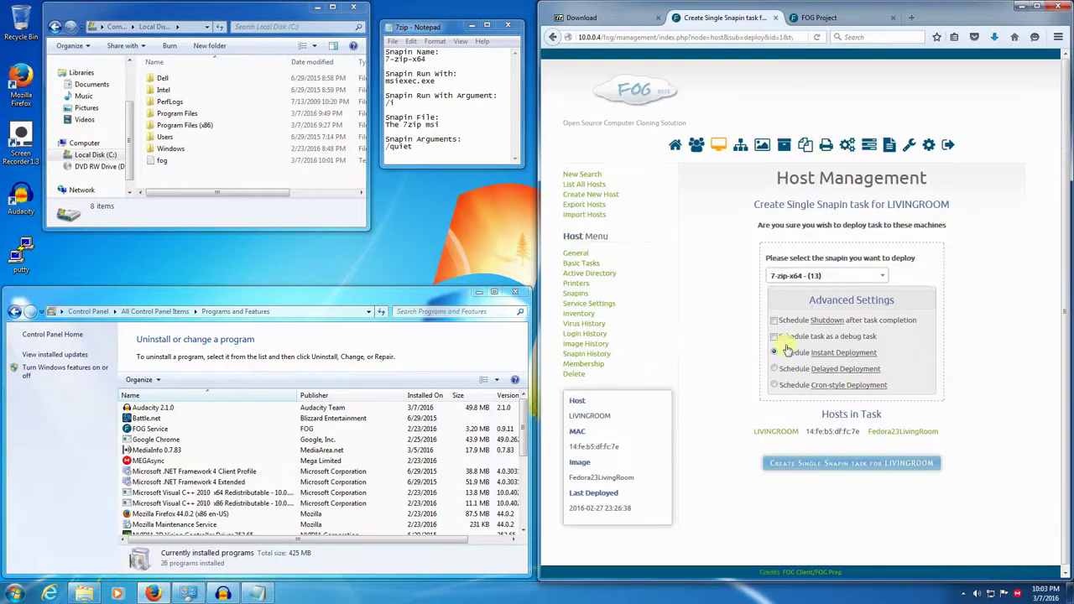
click(803, 277)
click(835, 277)
click(852, 467)
drag(761, 243, 940, 242)
Step: Check FOG's active tasks and the latest SnapinClient section of the fog log on drive C
click(869, 145)
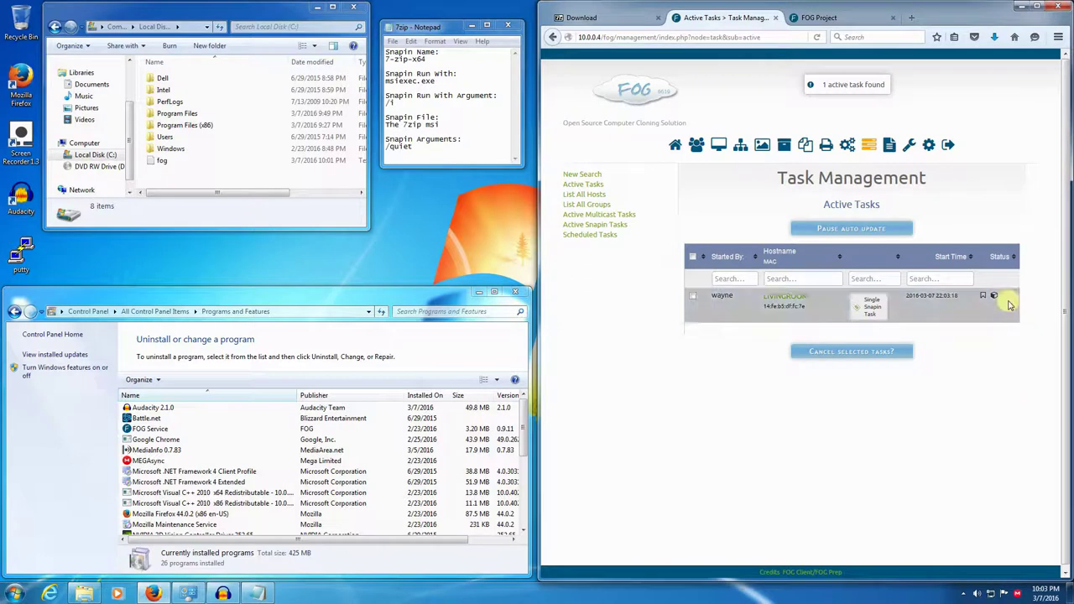
double_click(233, 164)
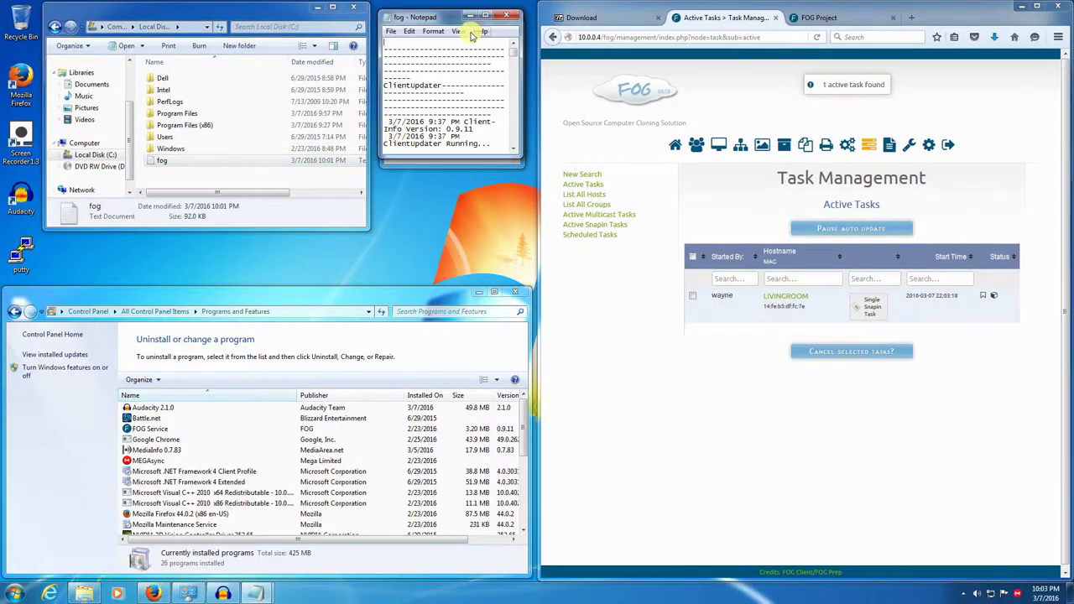
click(490, 15)
drag(1071, 72, 1069, 562)
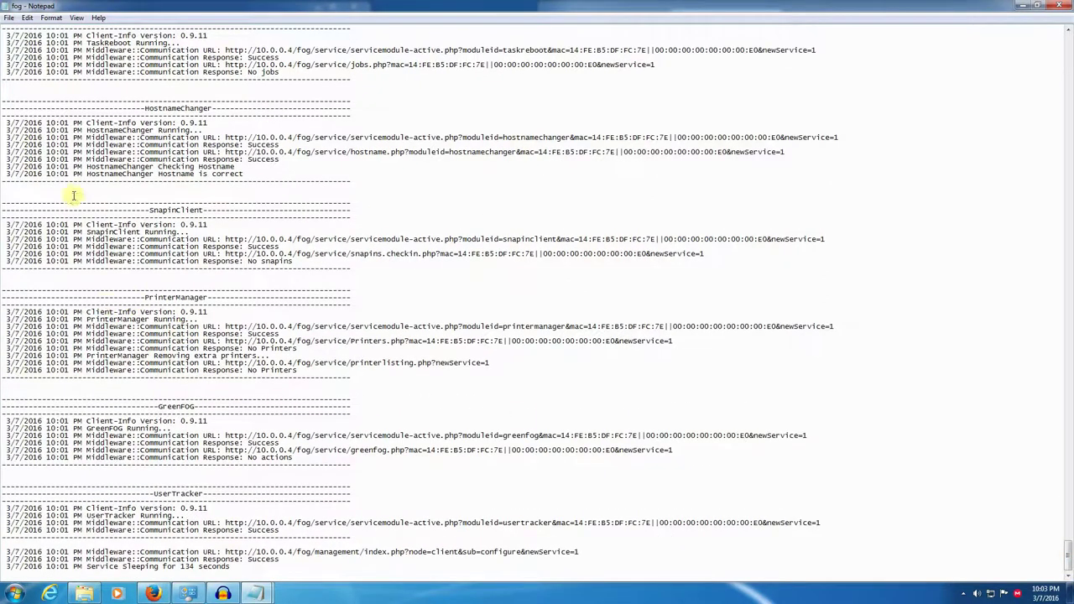
mouse_move(91, 210)
mouse_down()
mouse_move(339, 262)
mouse_move(283, 266)
mouse_move(180, 233)
mouse_move(105, 225)
mouse_up()
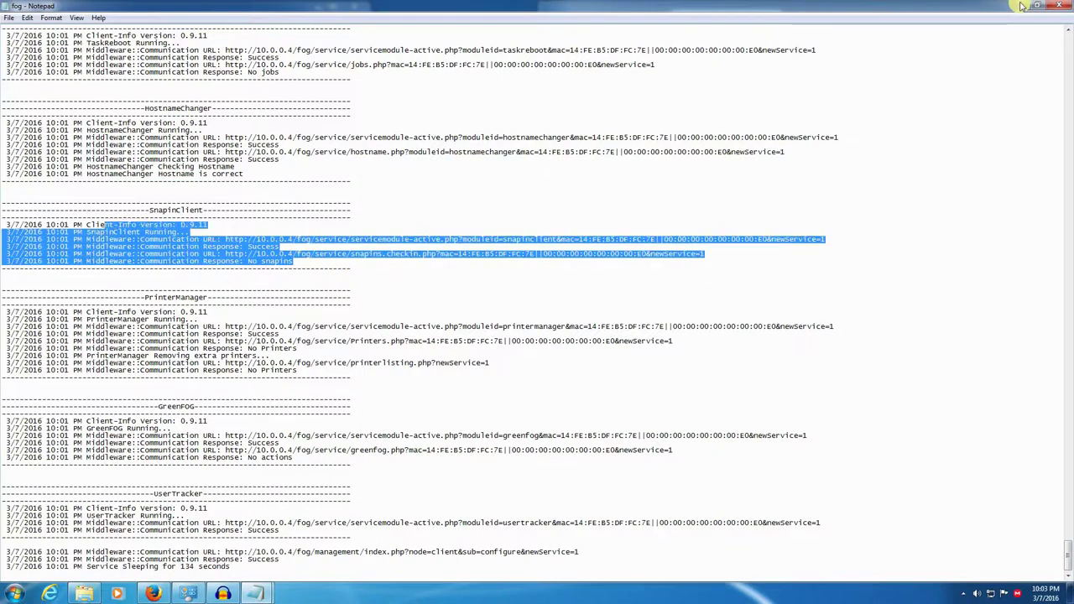
click(1053, 5)
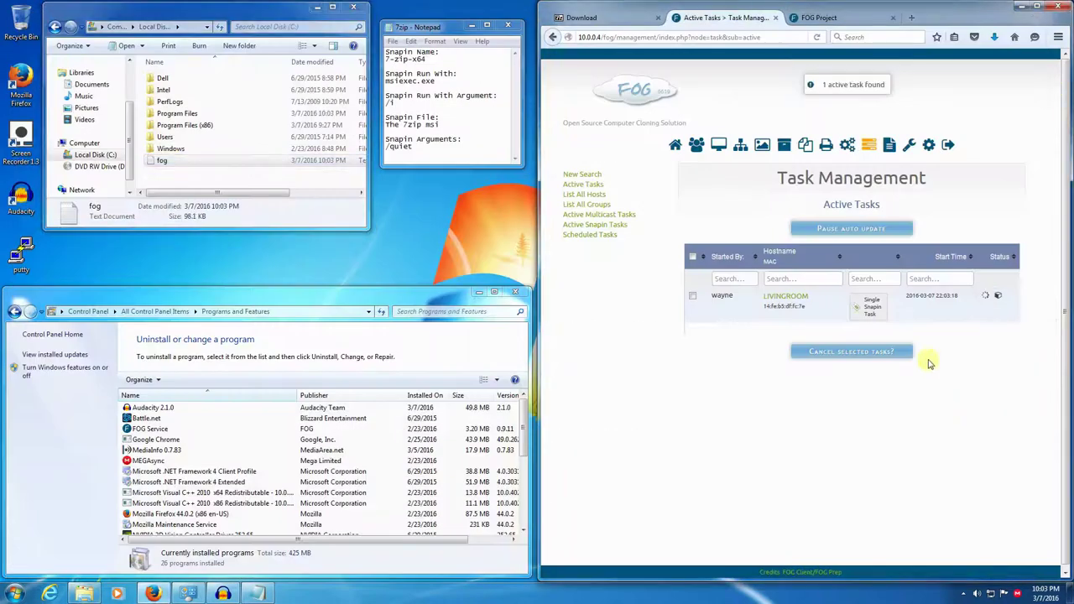
mouse_move(989, 298)
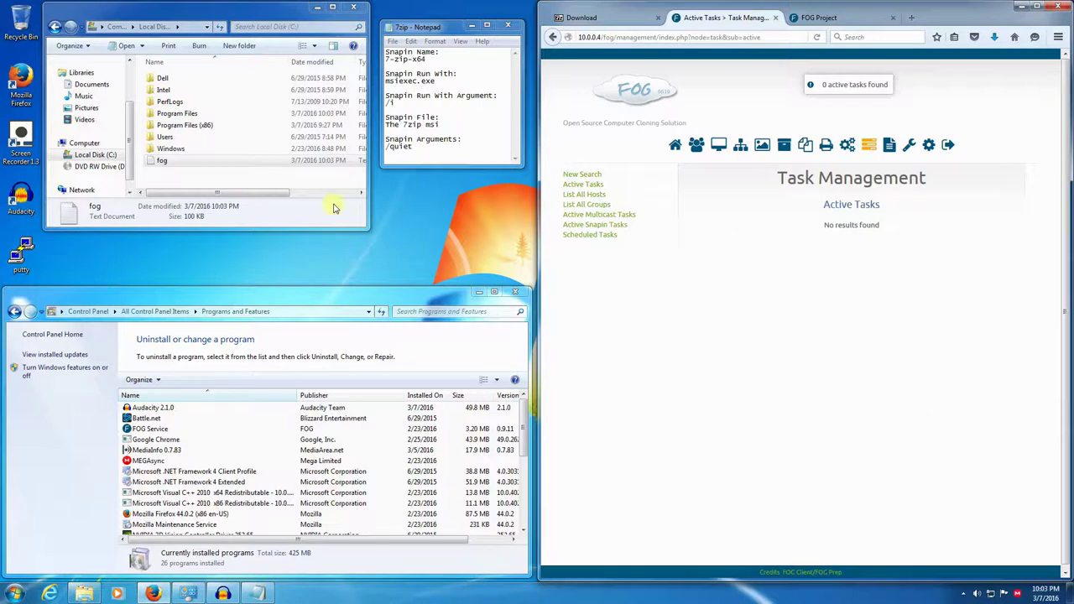
Step: Reopen the fog log and examine the snapin details in its most recent SnapinClient section
double_click(199, 159)
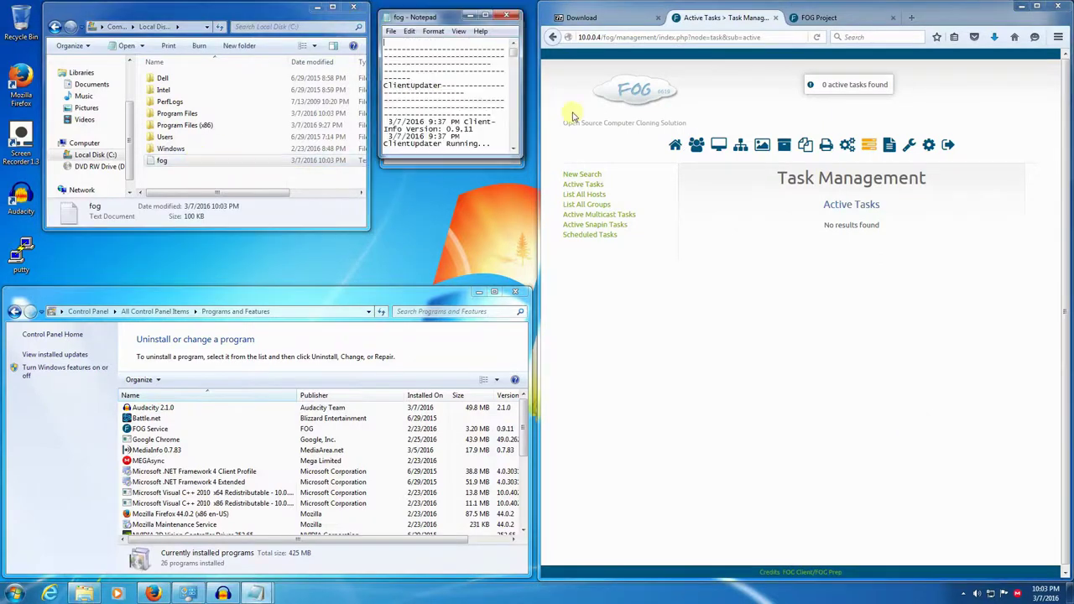
click(493, 15)
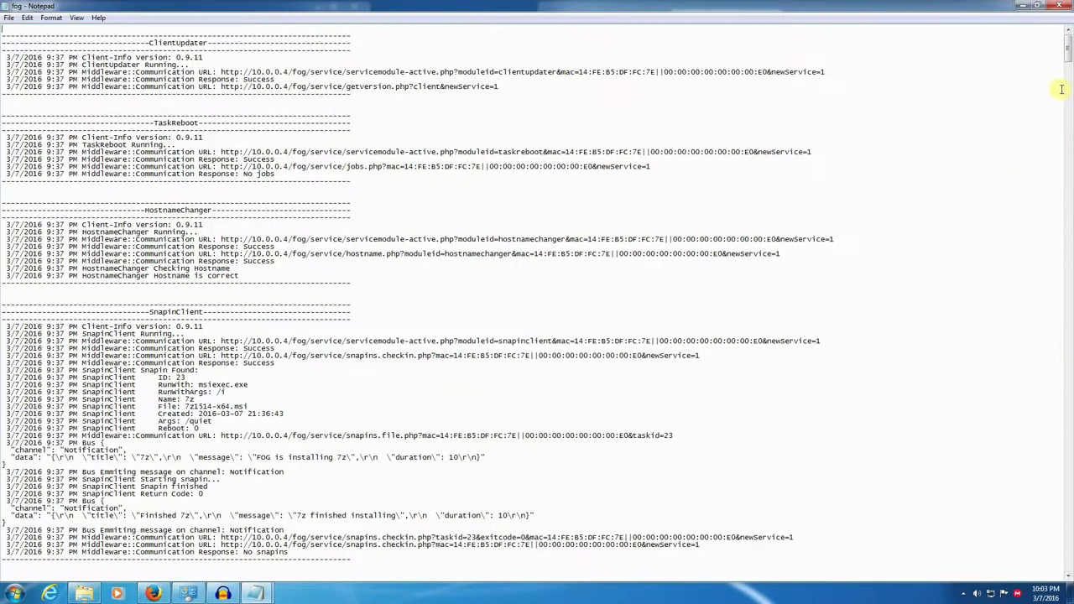
drag(1068, 51, 1070, 579)
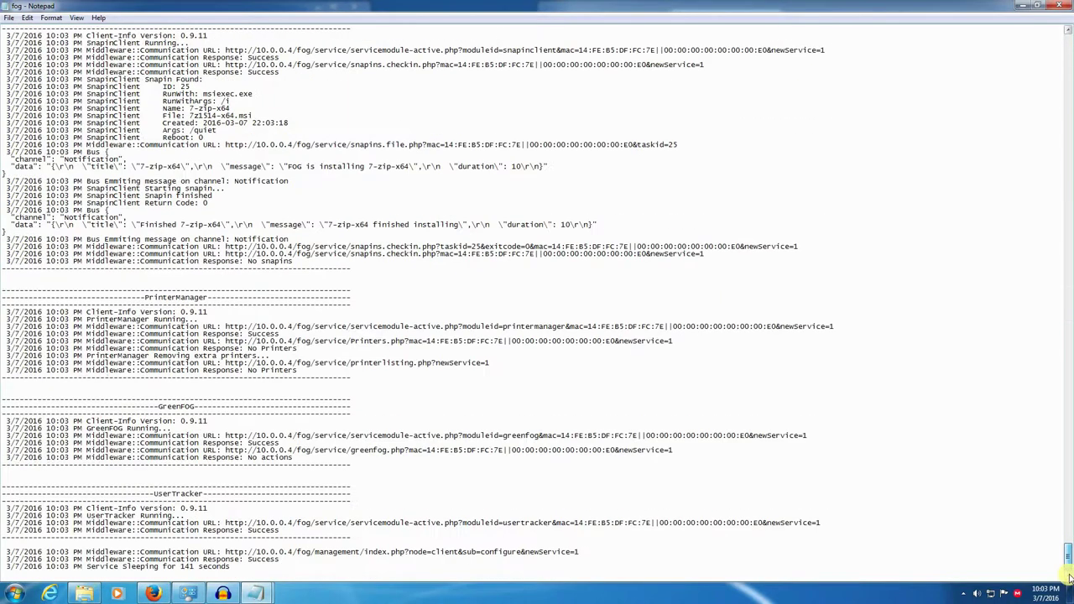
scroll(402, 343, up, 3)
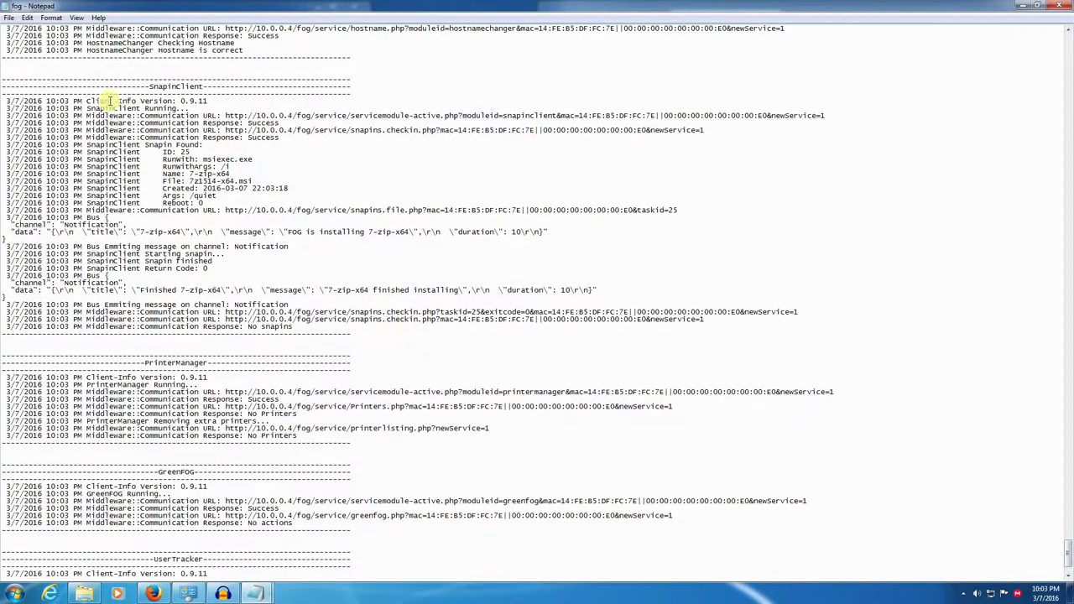
drag(75, 112, 164, 152)
click(238, 208)
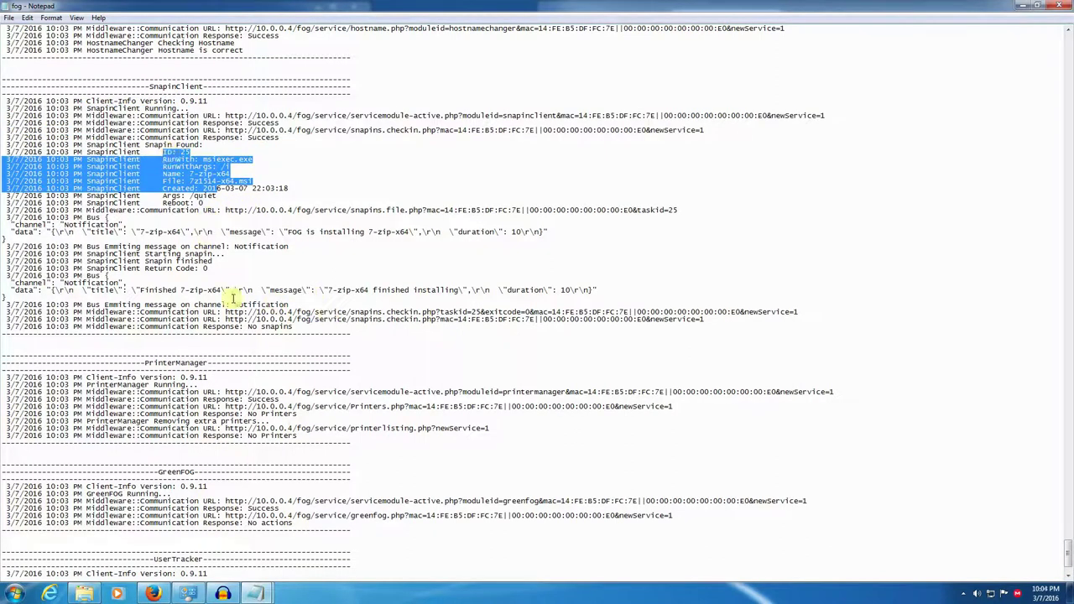
Step: Examine the 7-zip-x64 completion notification in the fog log's SnapinClient section and close the log
drag(141, 290, 198, 290)
drag(374, 291, 568, 289)
click(611, 291)
key(shift+Home)
click(571, 291)
key(End)
shift+click(560, 288)
click(560, 290)
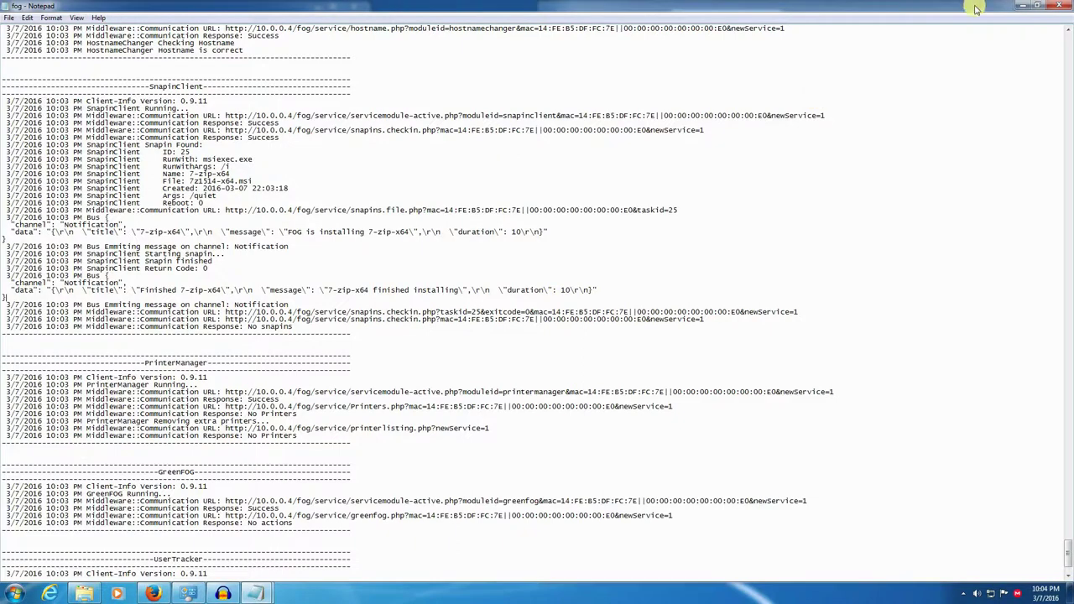
click(1059, 6)
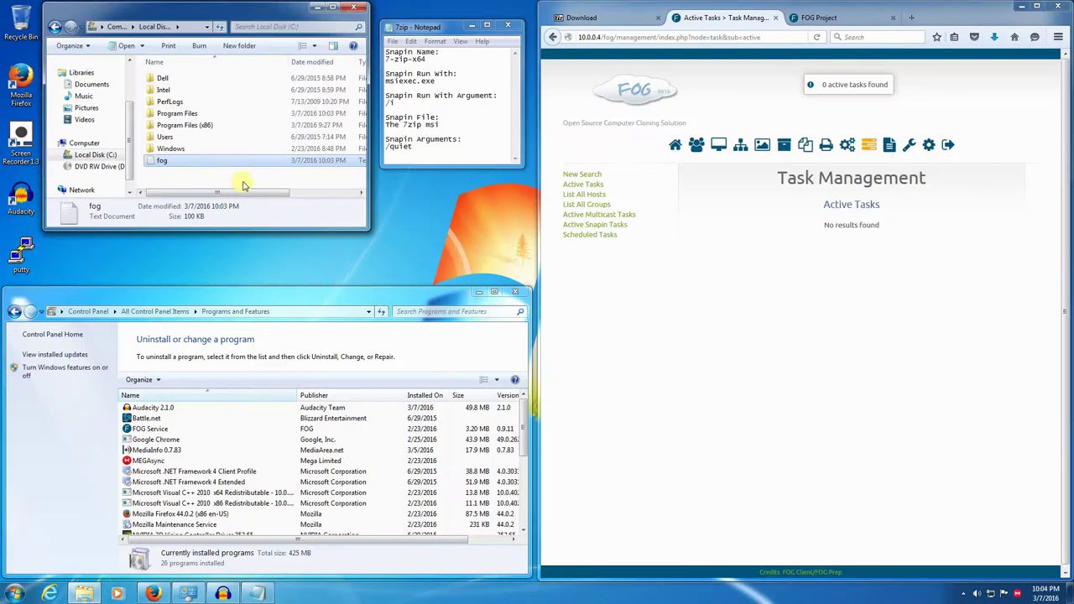
Step: Refresh the installed programs list in Programs and Features and select 7-Zip 15.14 (x64 edition)
click(243, 184)
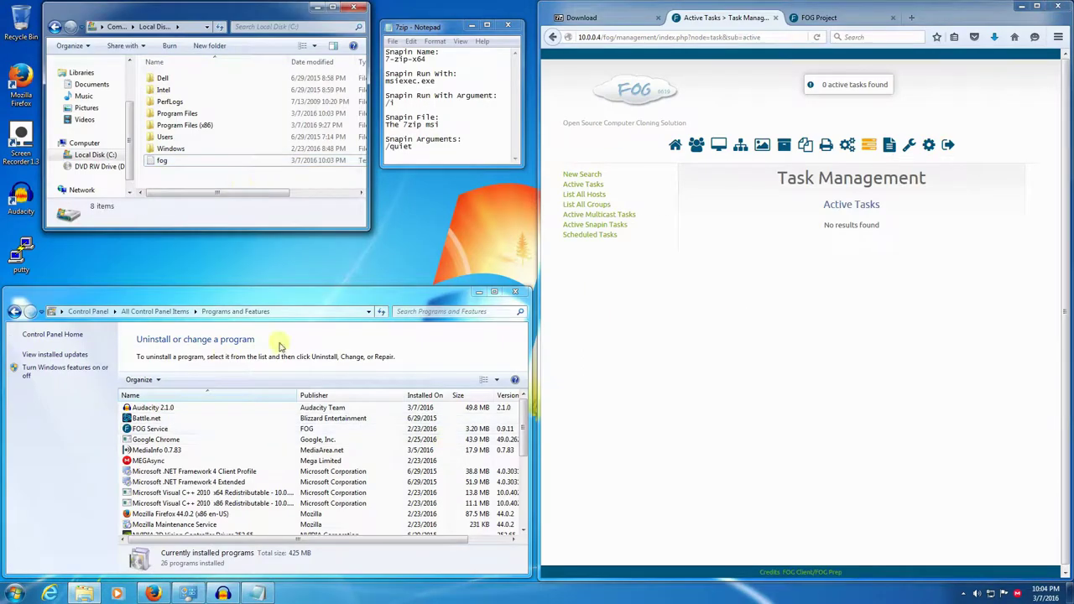
right_click(472, 424)
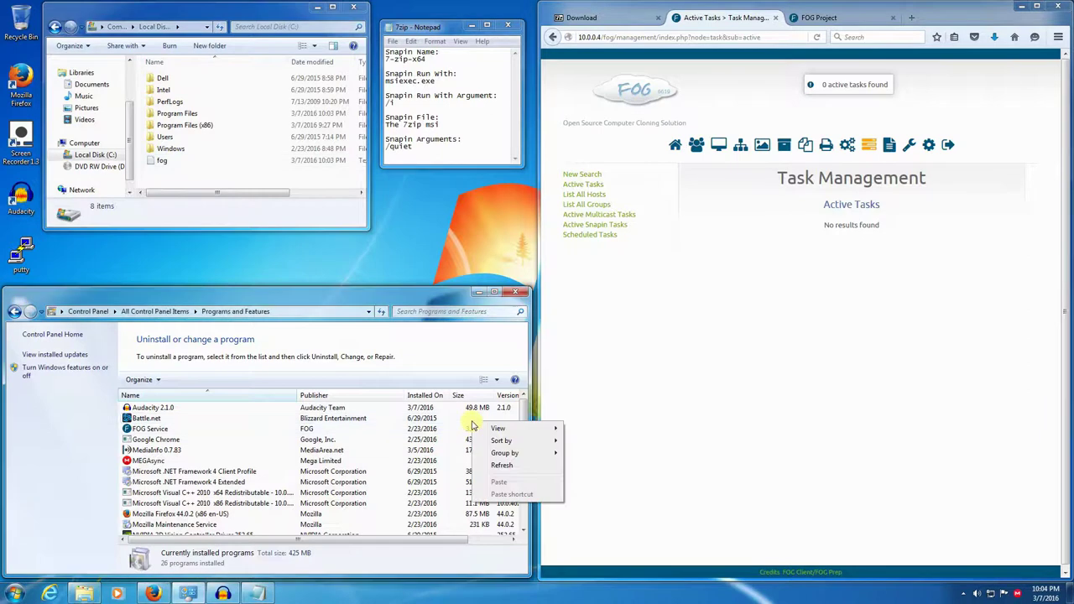
click(502, 464)
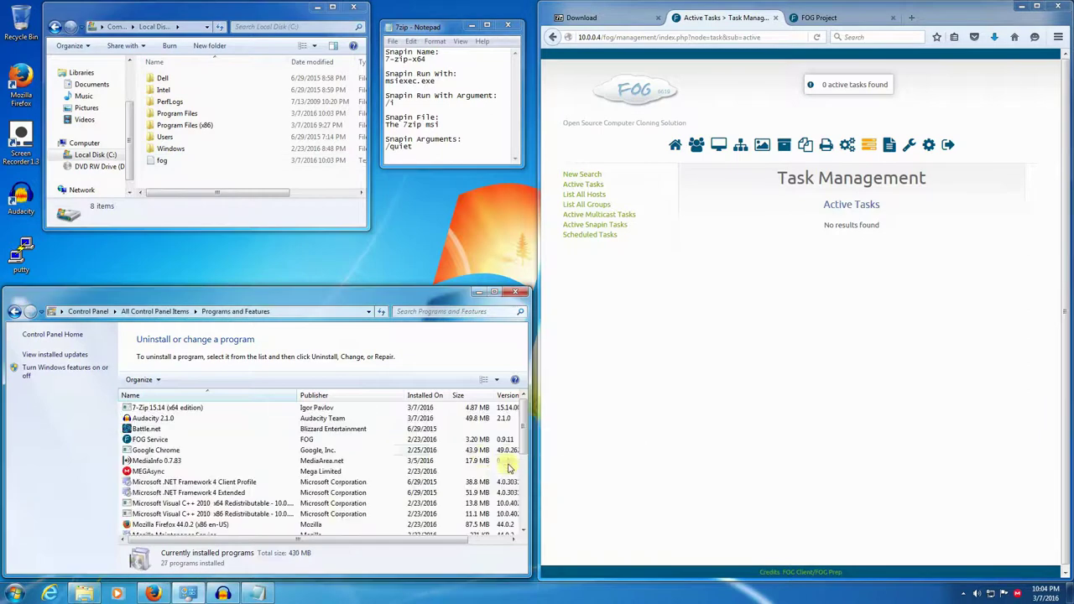
click(157, 408)
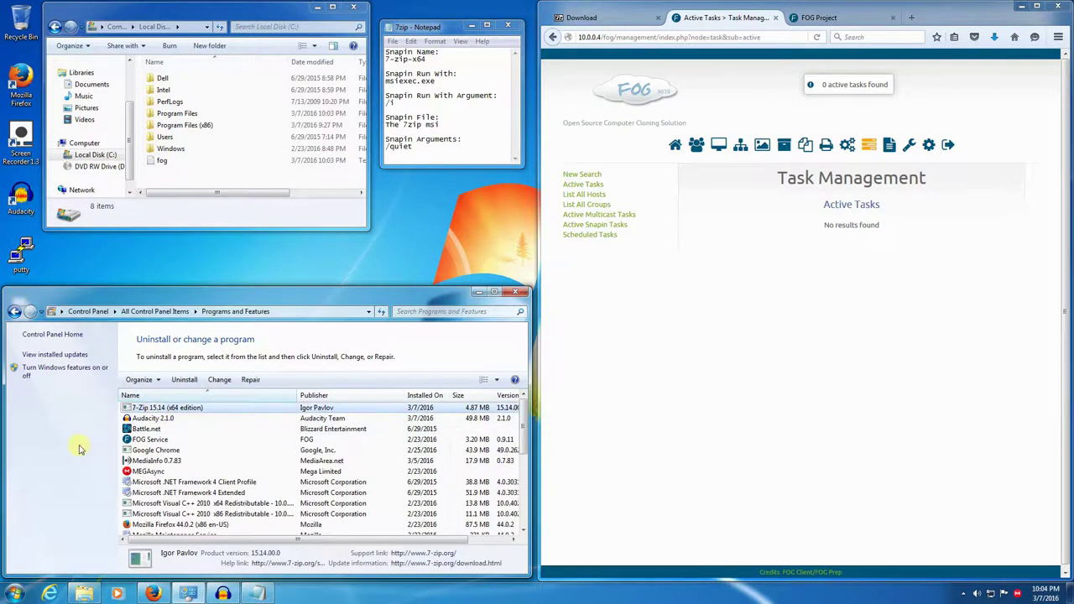
click(612, 383)
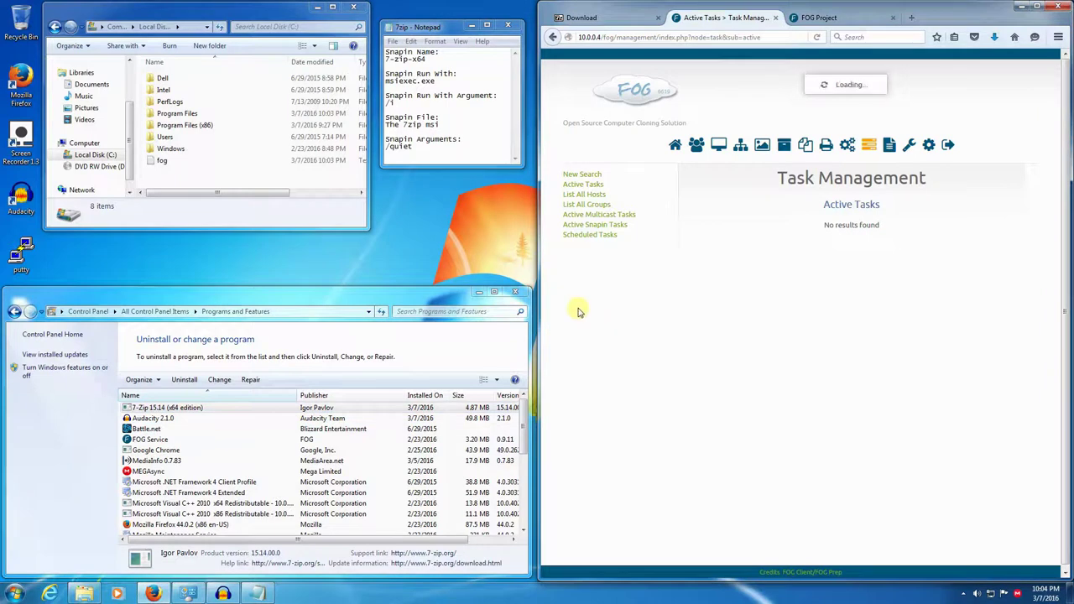
click(299, 273)
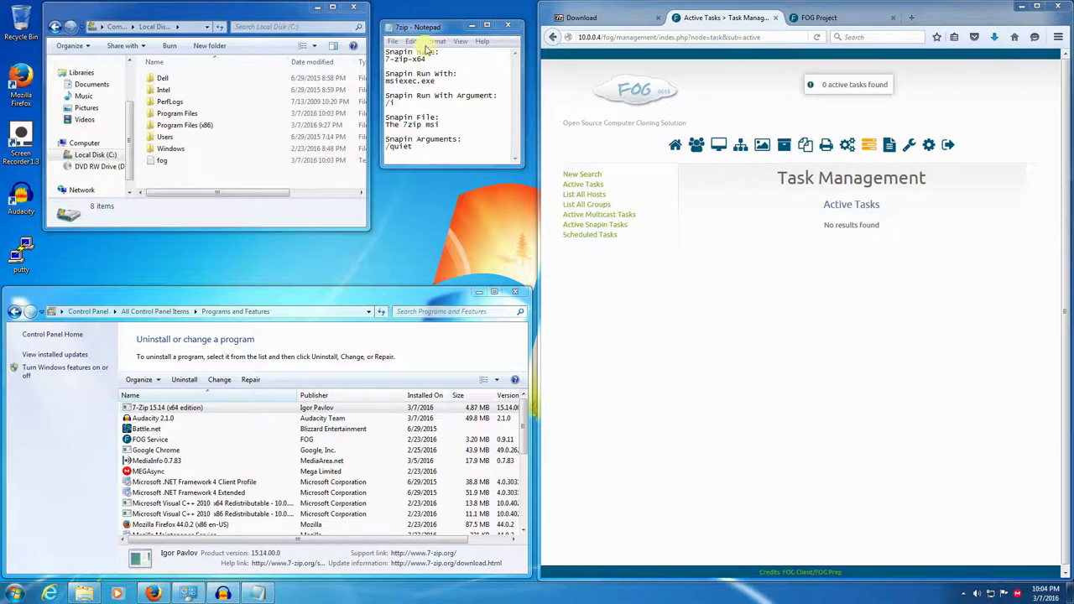
Step: View FOG's group management page and the FOG Project website at fogproject.org
click(739, 146)
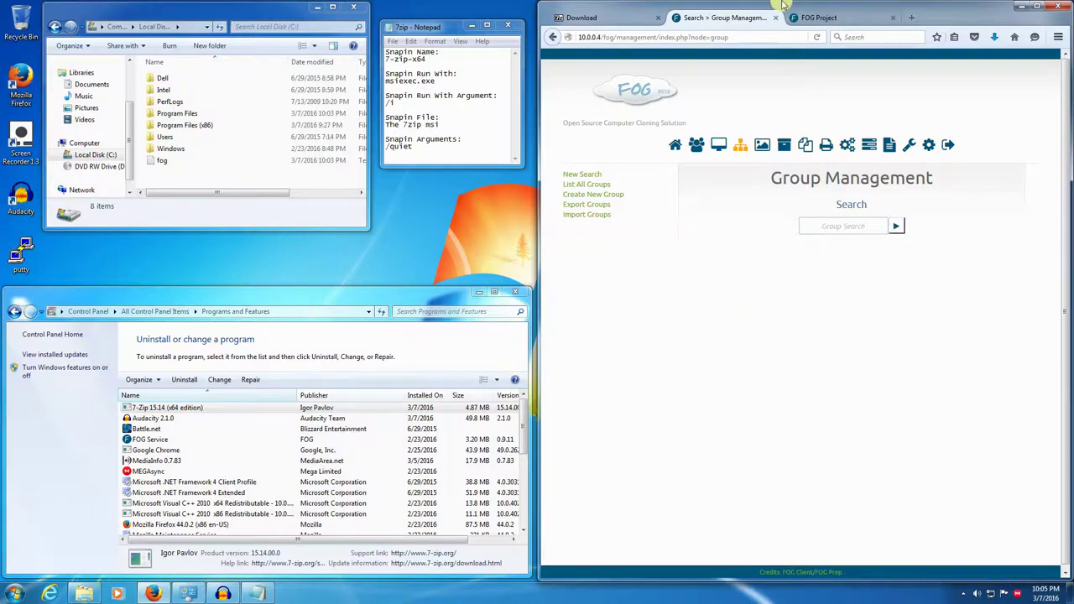
click(856, 18)
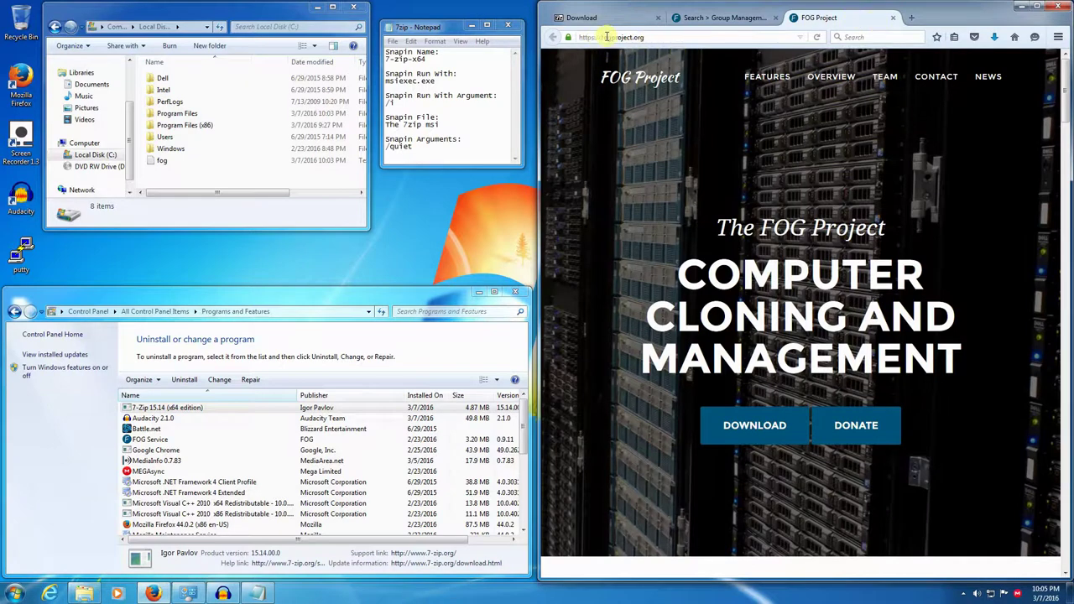
click(668, 36)
click(669, 36)
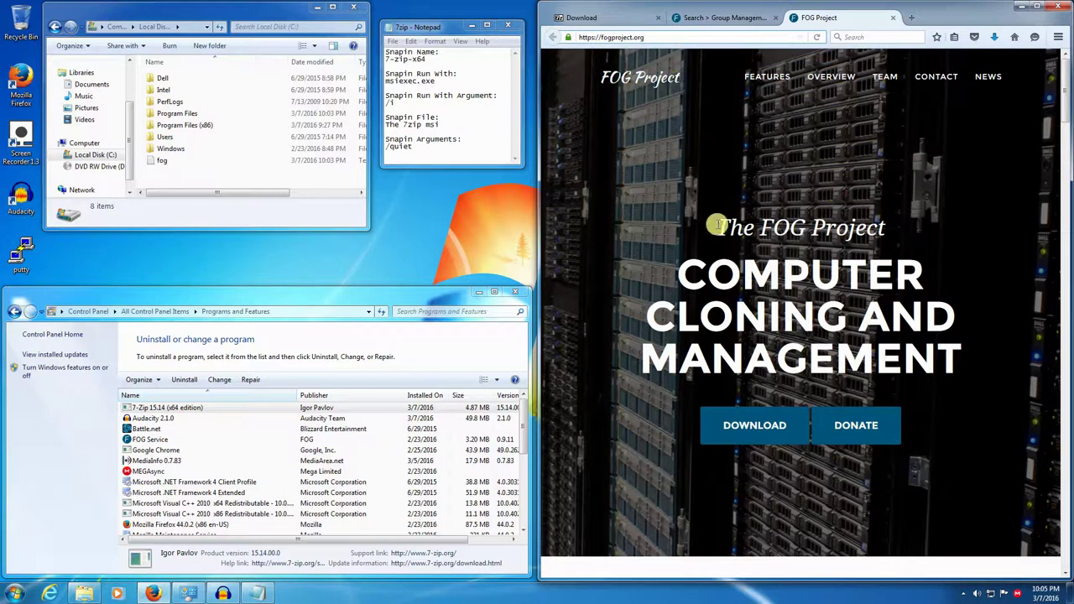